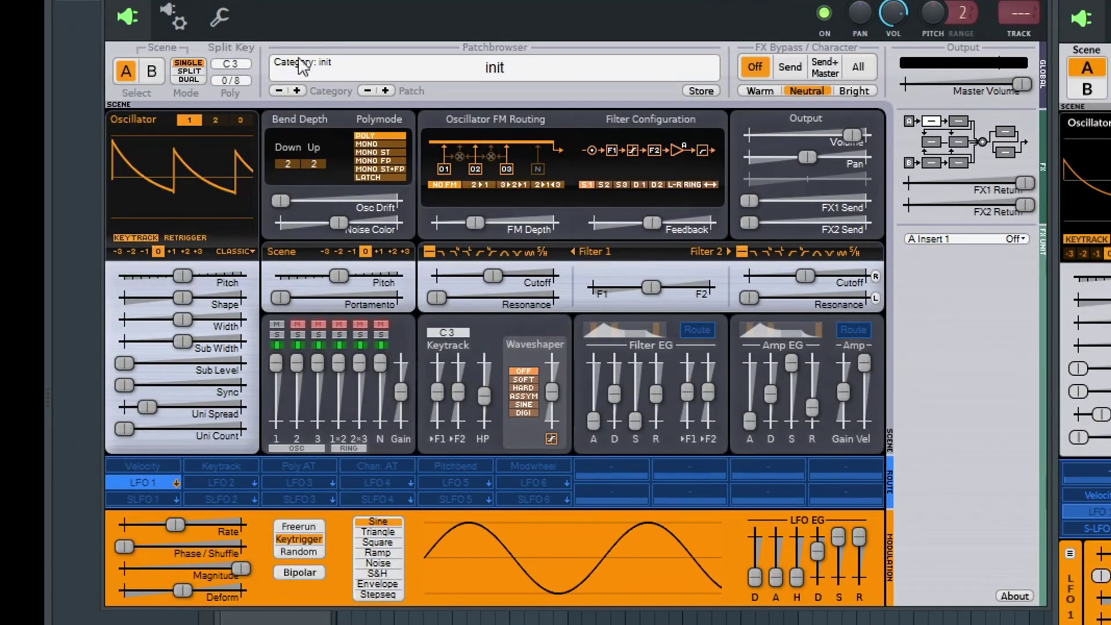
- Look through the old Surge 1.5.2 plugin's info and settings page, returning to its editor
left_click(175, 19)
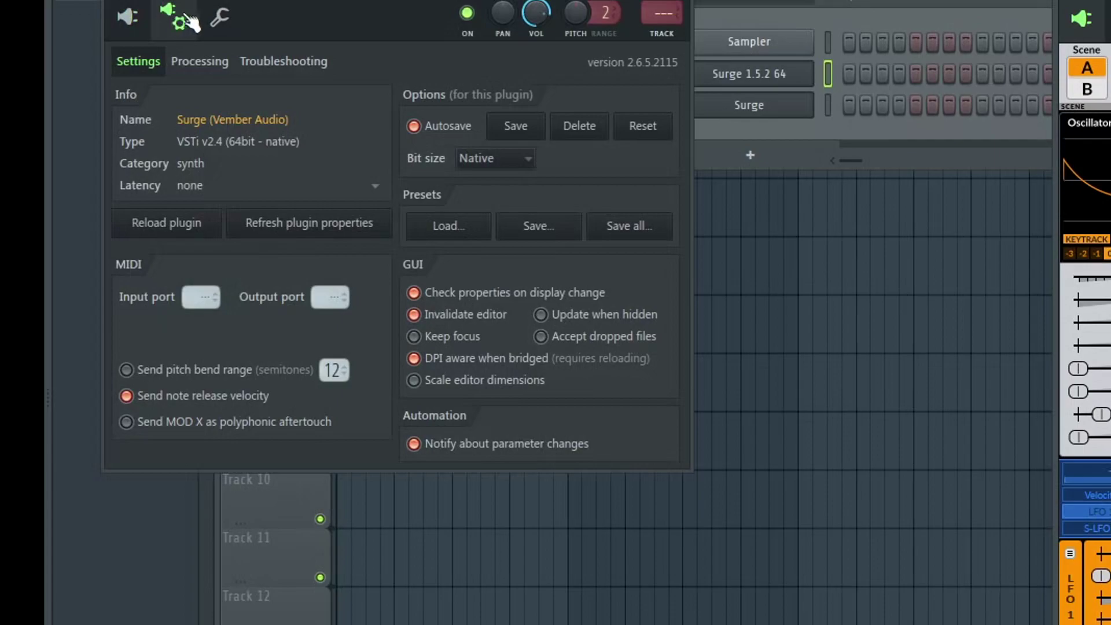
left_click(134, 17)
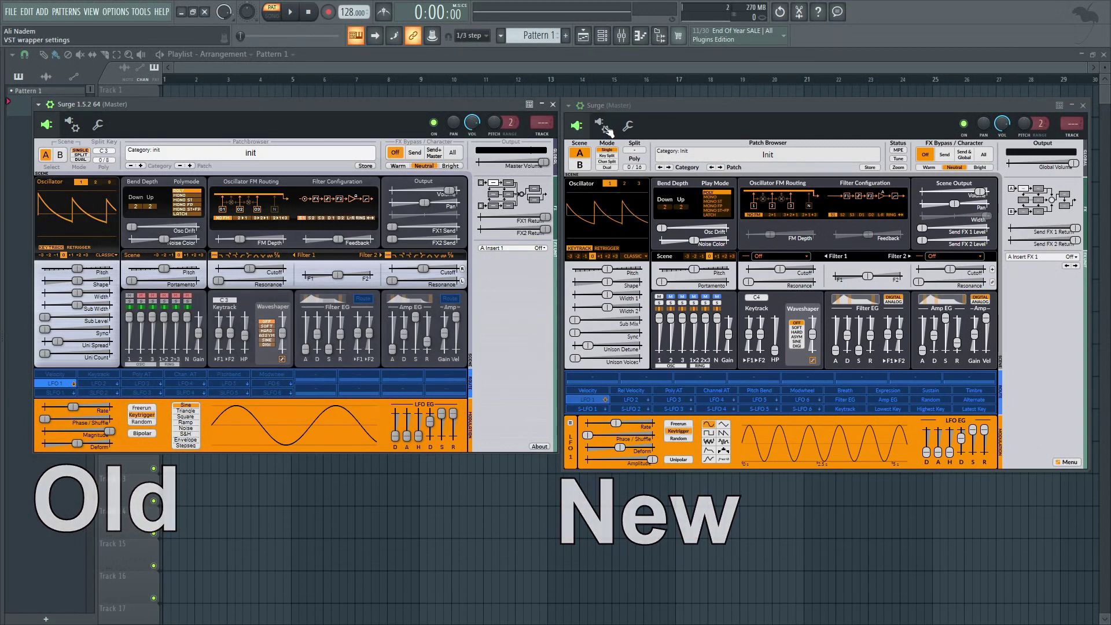
left_click(73, 125)
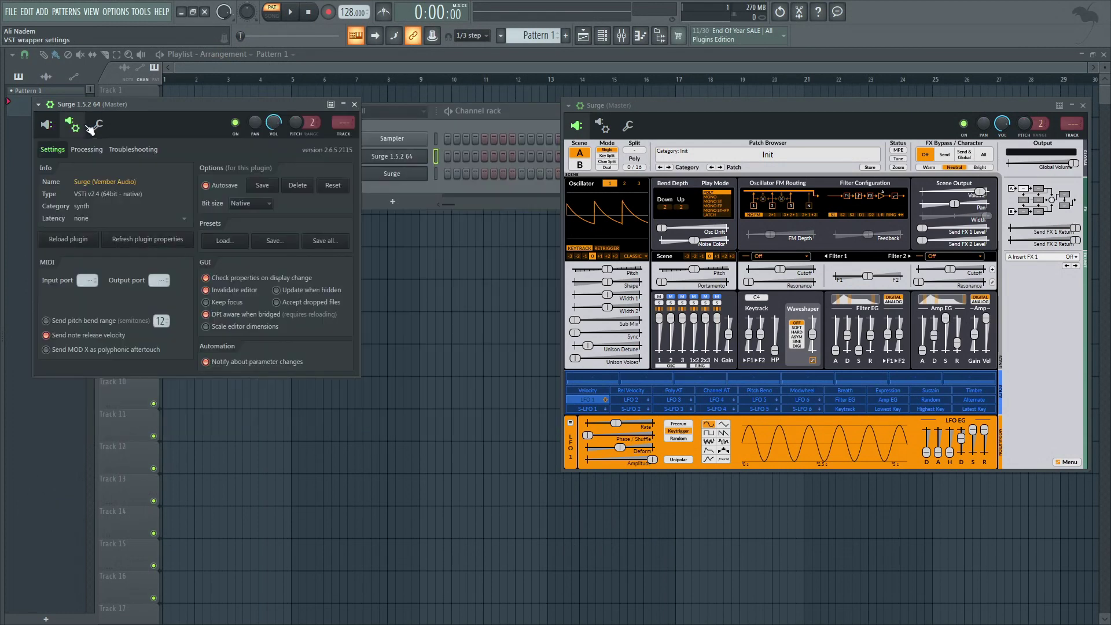
left_click(49, 126)
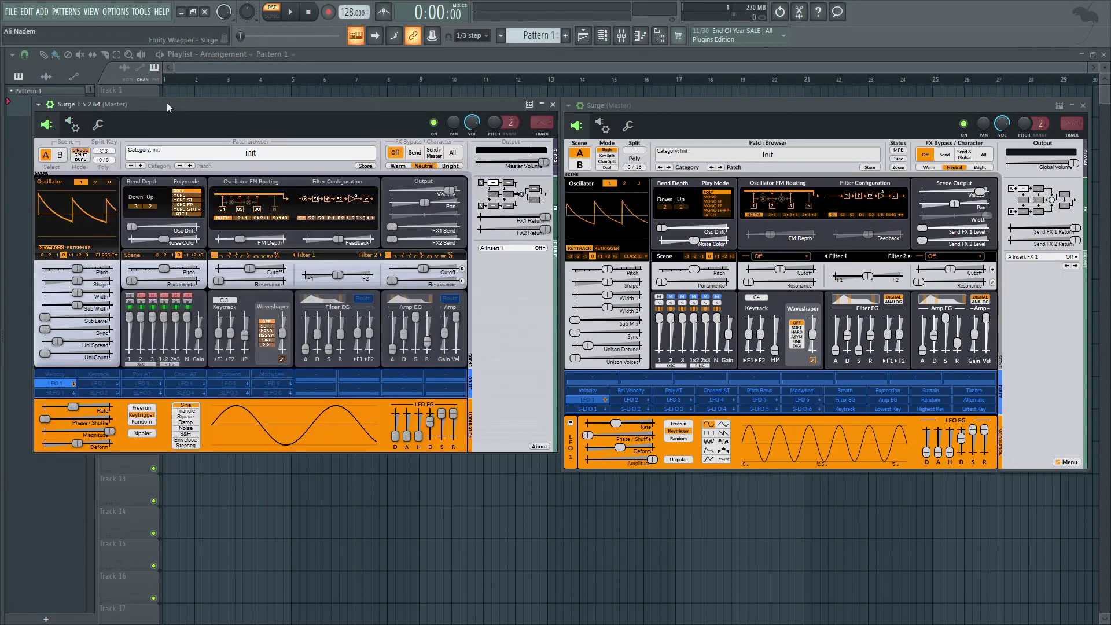
left_click(73, 125)
left_click(49, 127)
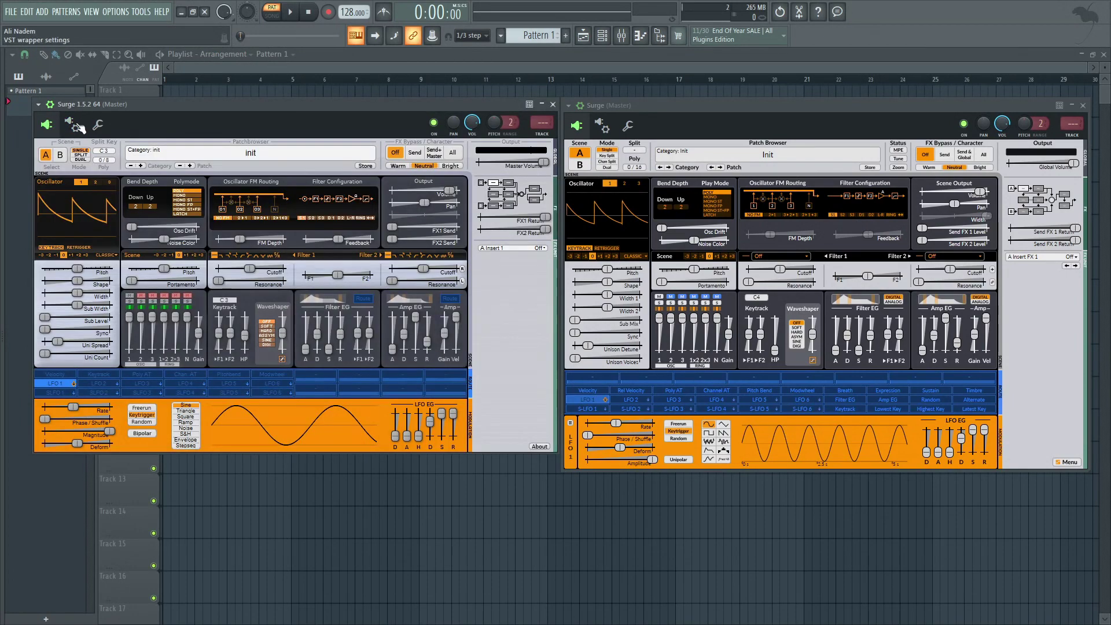
- Check the new Surge's info and settings page, then open the Surge 1.8 beta download page
left_click(620, 105)
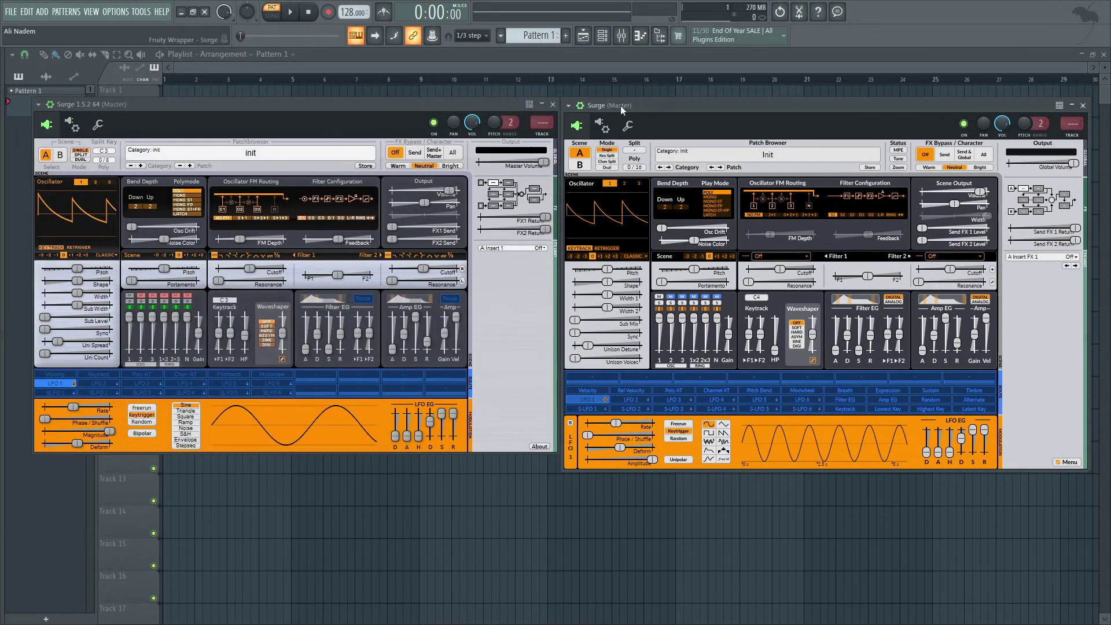
left_click(601, 125)
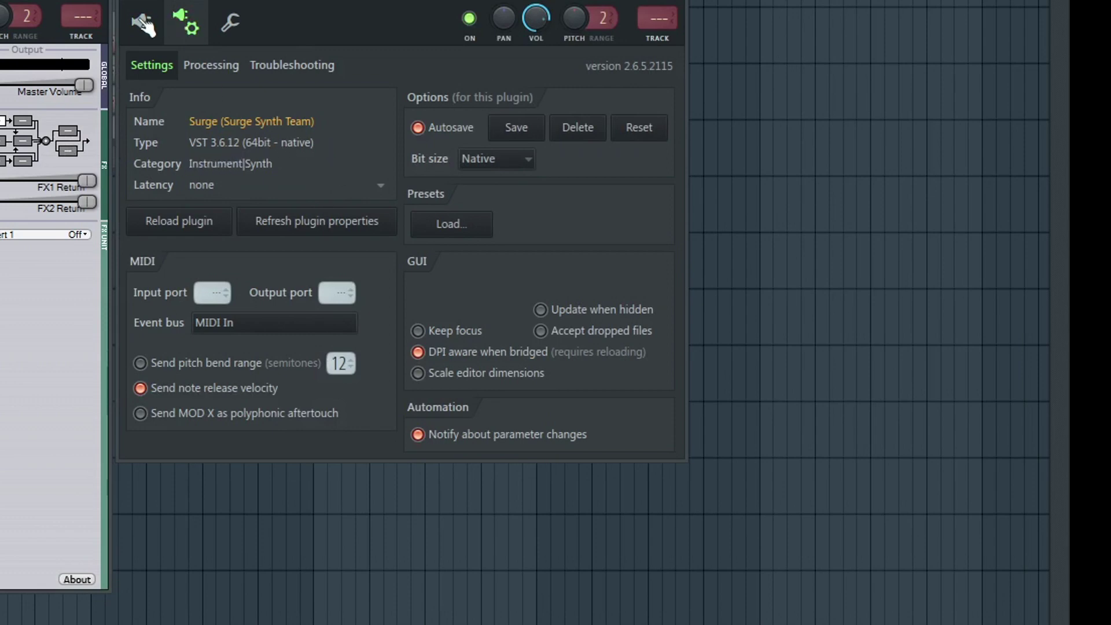
left_click(143, 23)
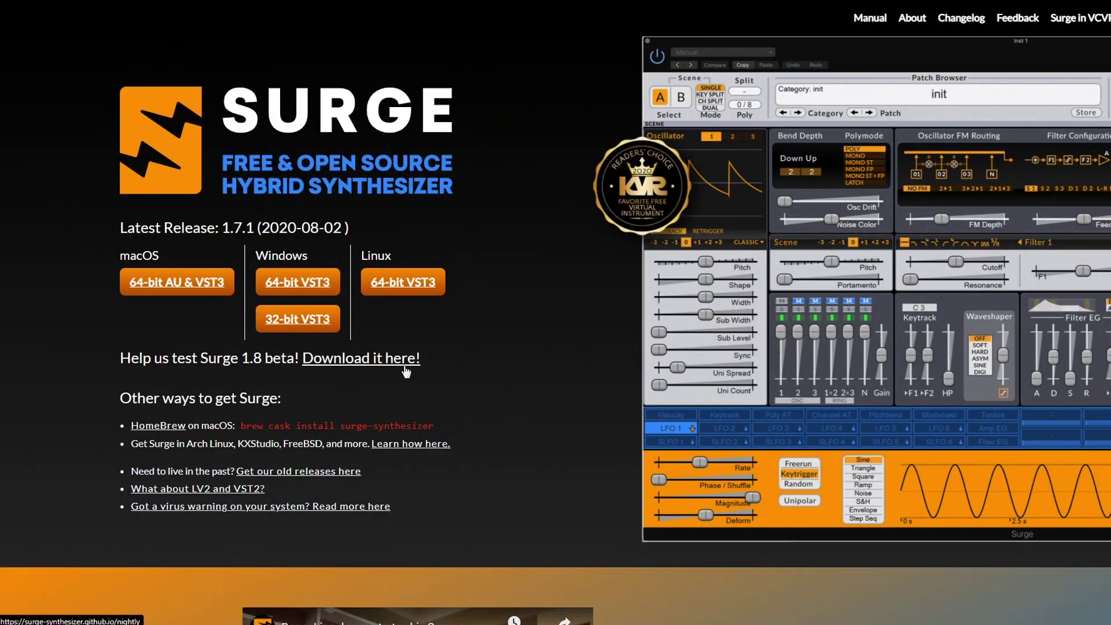
left_click(407, 371)
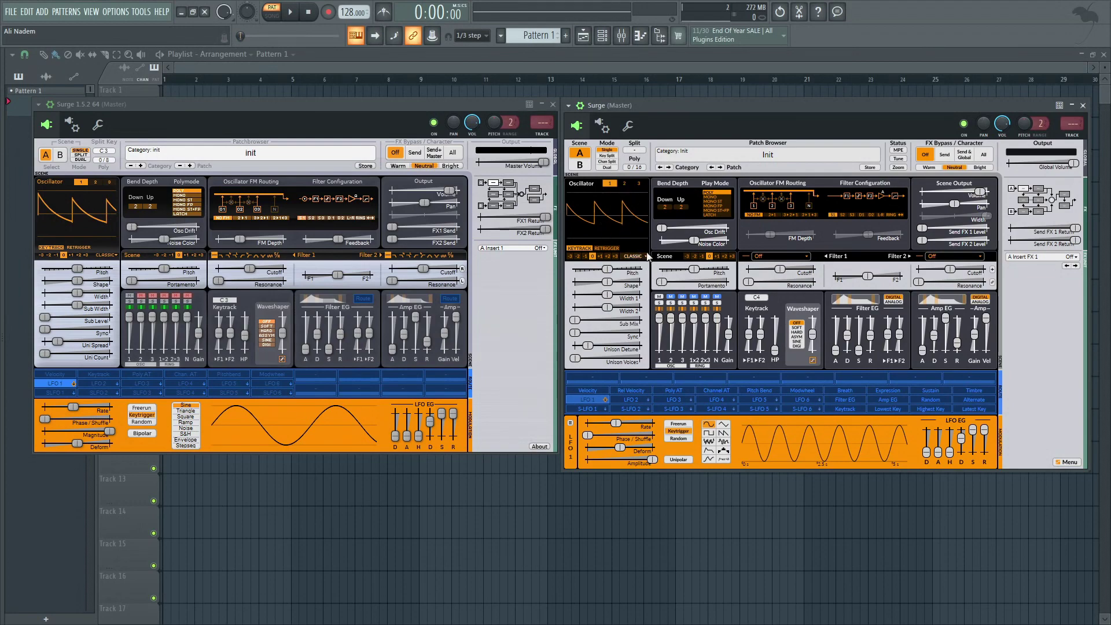
mouse_move(562, 471)
left_mouse_down()
mouse_move(322, 603)
mouse_move(558, 471)
mouse_move(565, 453)
left_mouse_up()
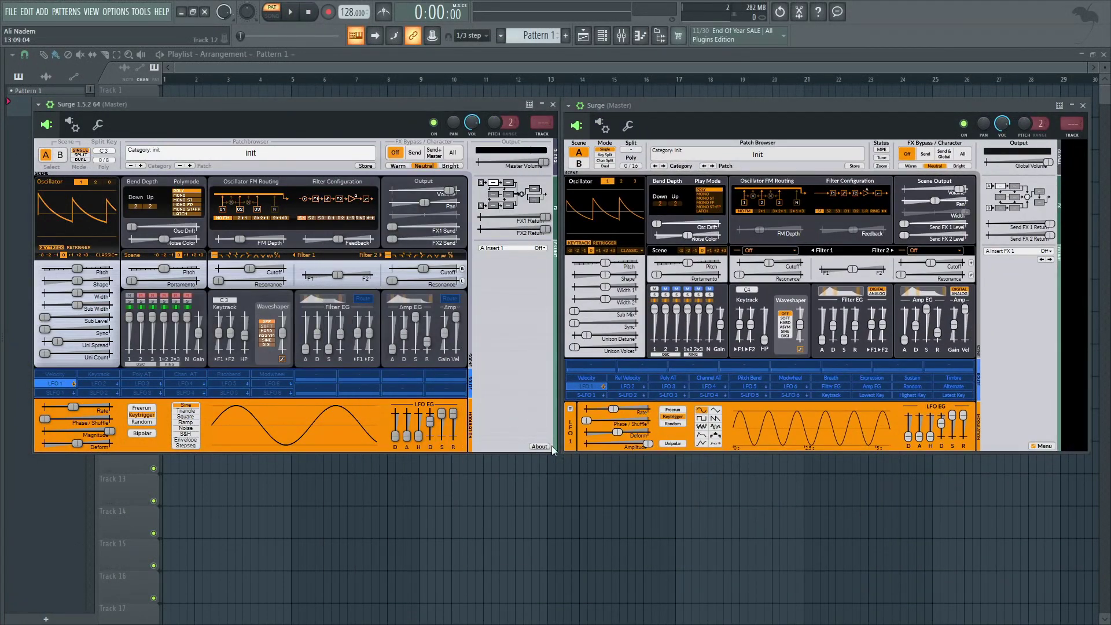
left_click_drag(174, 104, 148, 107)
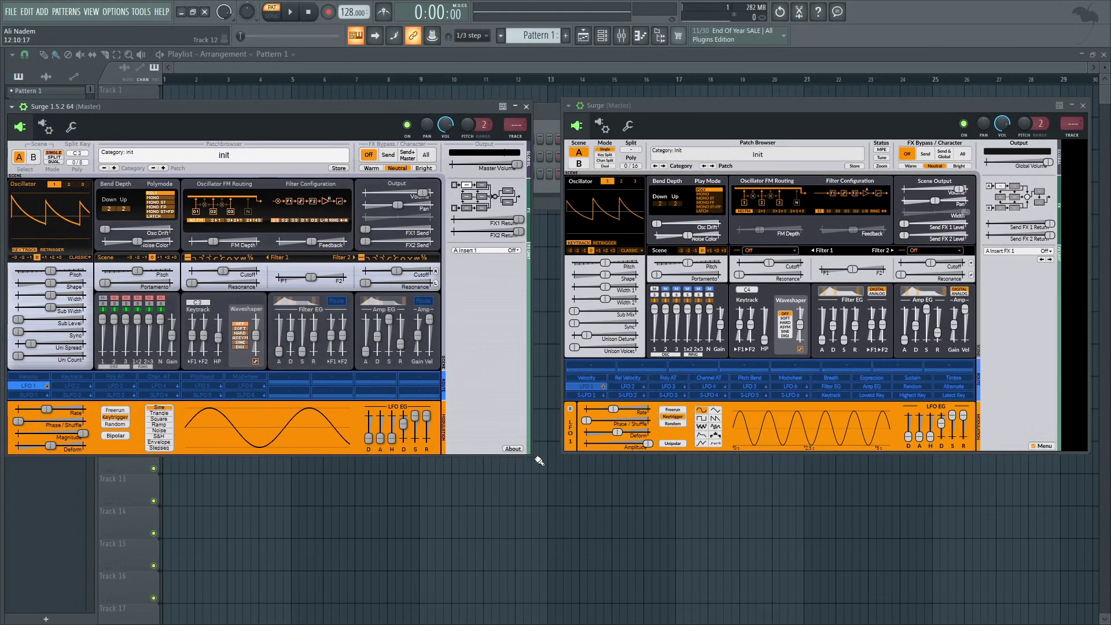
left_click_drag(441, 106, 468, 102)
left_click(617, 109)
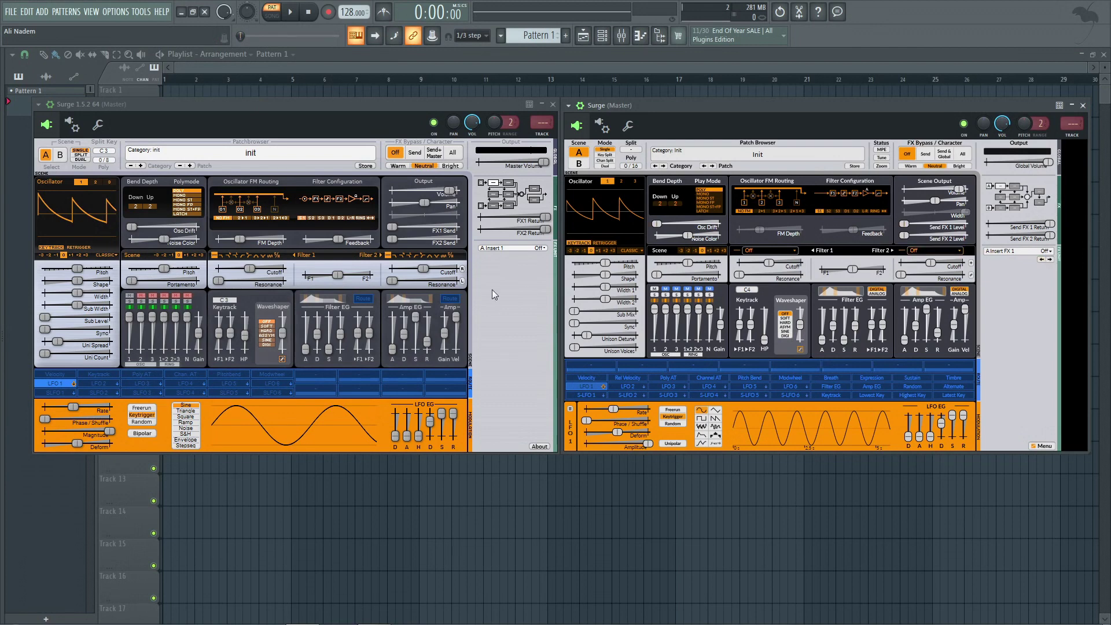
- Set the FX character to Bright on the new Surge, then on the old Surge
left_click(959, 166)
left_click(450, 166)
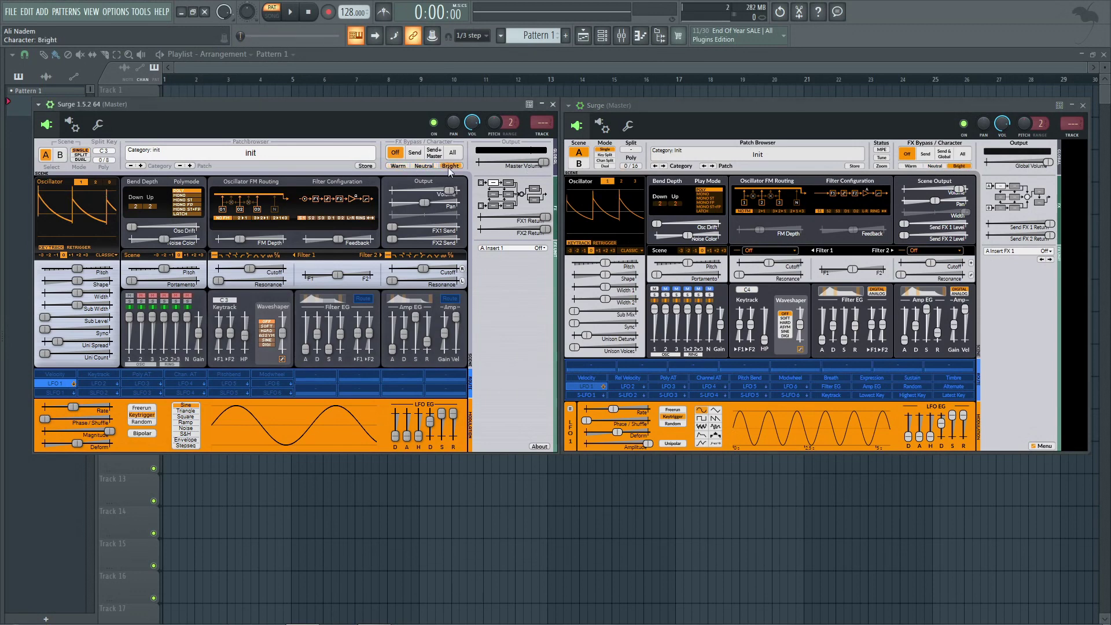
left_click(433, 167)
- Set the new Surge's scene mode to Channel Split and enlarge its window
left_click(611, 168)
left_click(607, 155)
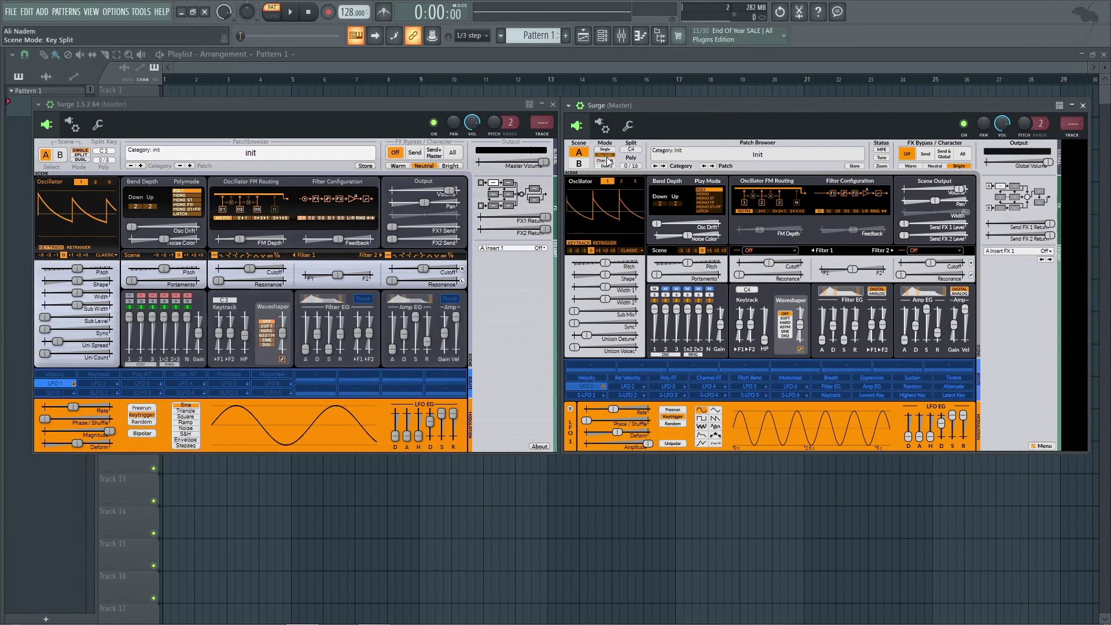
left_click(607, 161)
left_click_drag(562, 449, 267, 609)
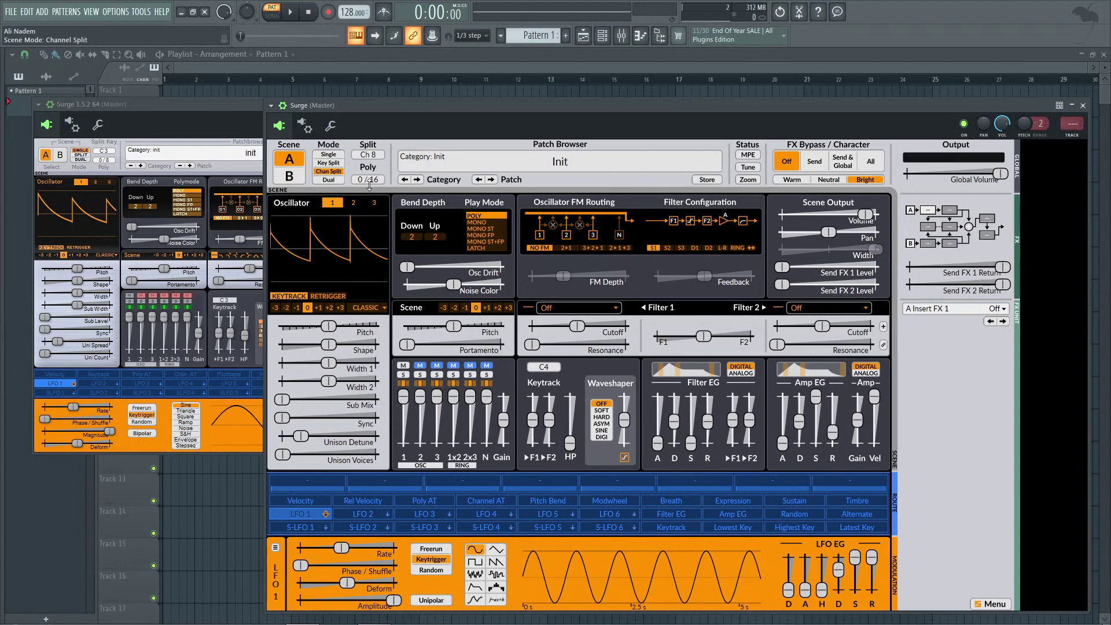
- Switch to scene B and back to A, then shrink and trim the new Surge window beside the old one
left_click(291, 176)
left_click(289, 160)
left_click_drag(267, 615, 471, 452)
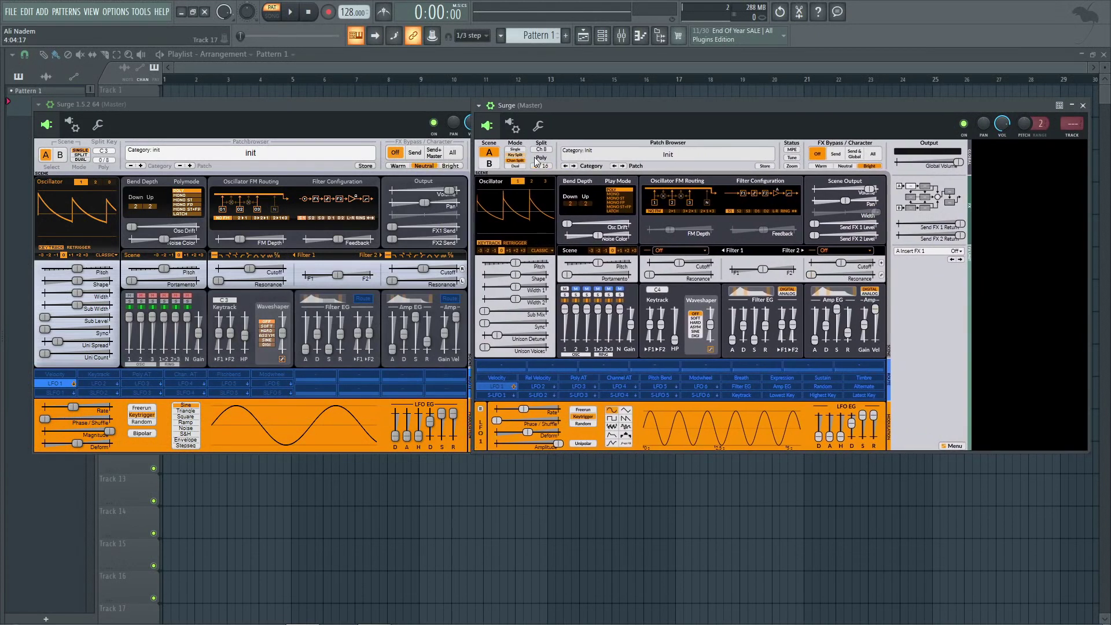
left_click_drag(1087, 223, 942, 235)
left_click_drag(655, 102, 624, 102)
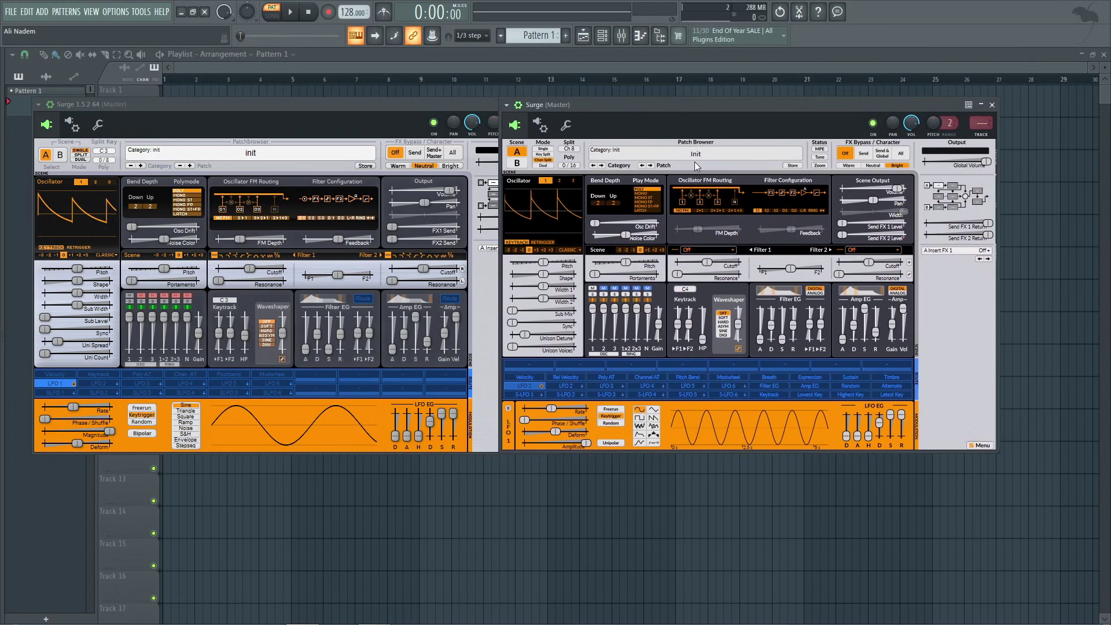
- Rename the new Surge channel in the Channel rack to SURGE VST3
left_click(602, 36)
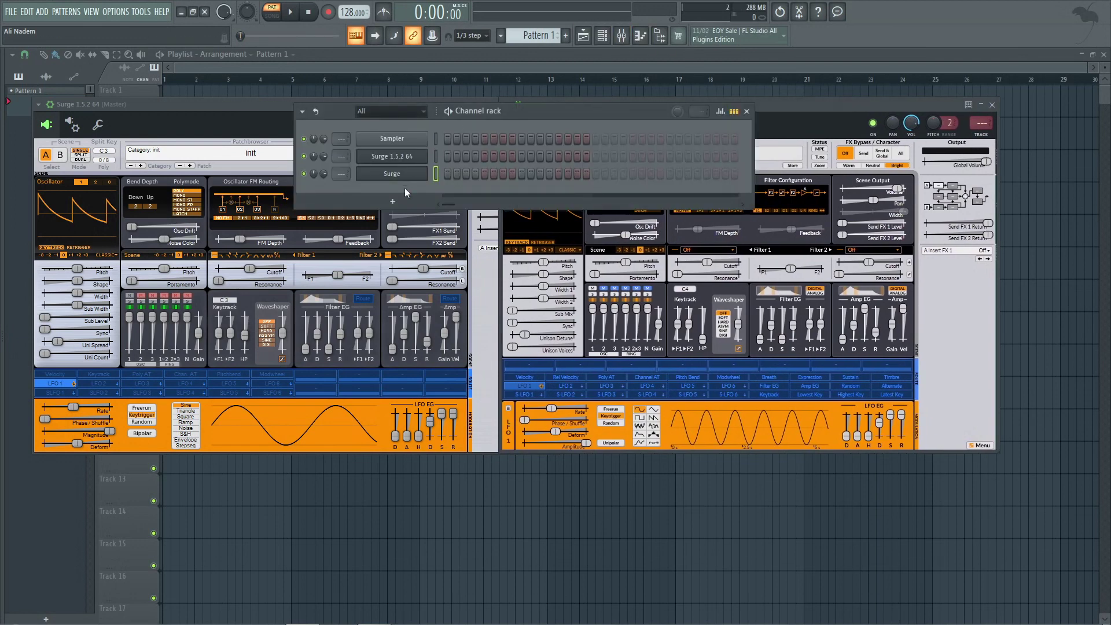
left_click(416, 175)
left_click(418, 175)
right_click(418, 176)
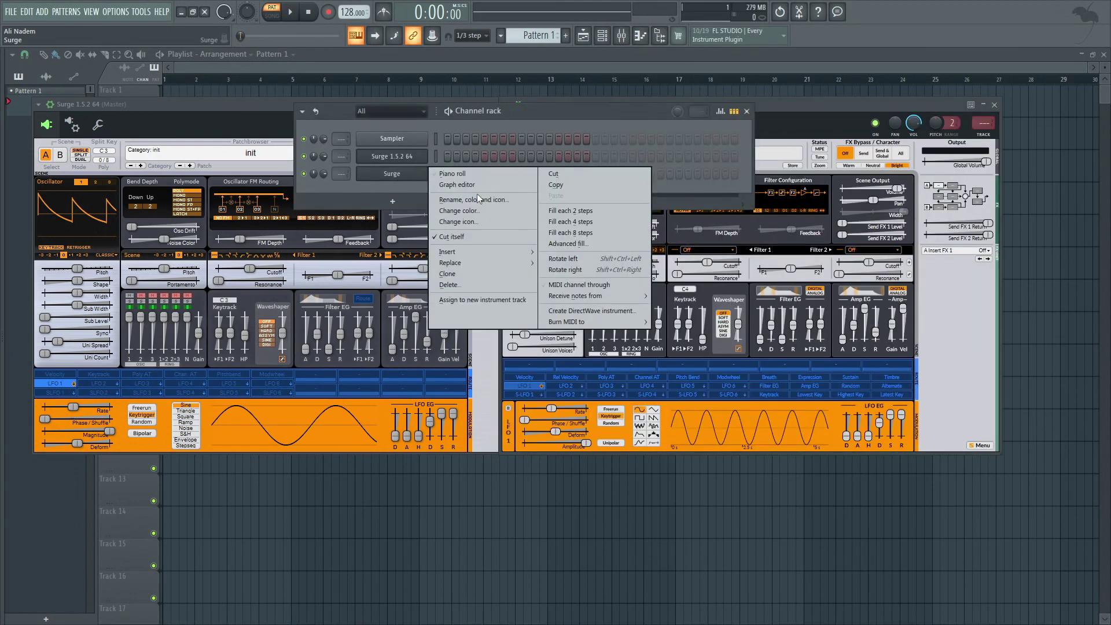
left_click(476, 194)
type("SURGE")
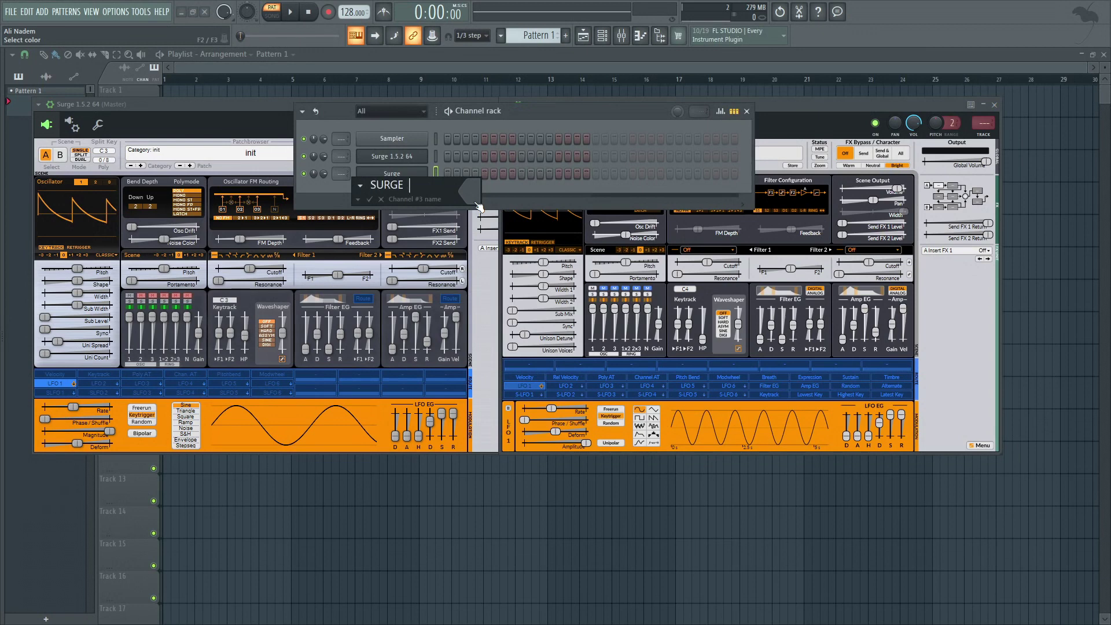
type(" VST3")
key("Return")
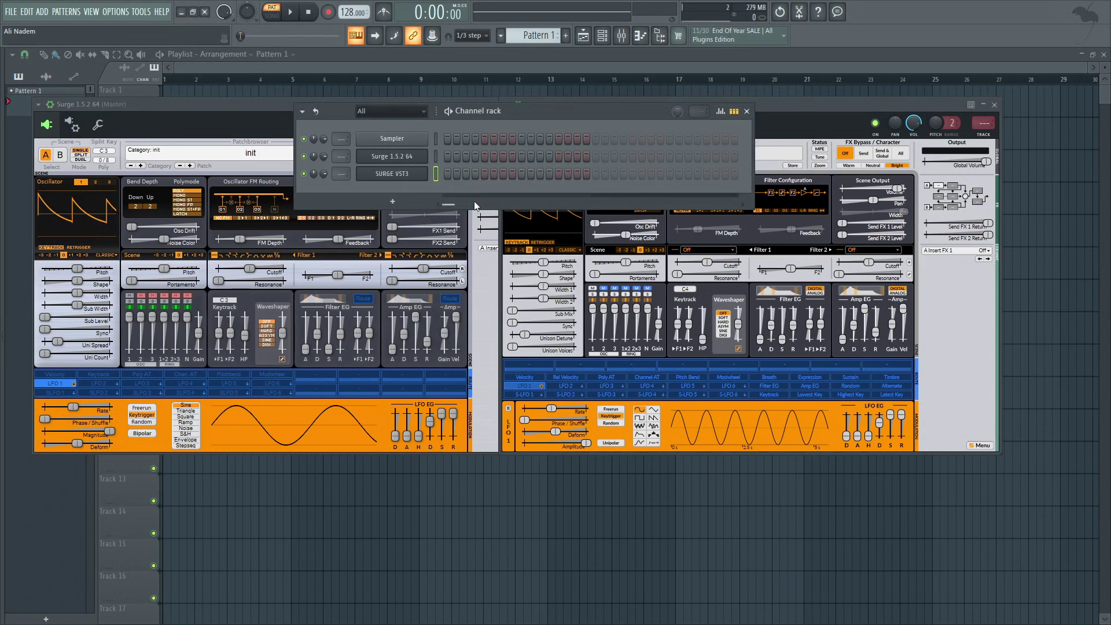
- Rename the Surge 1.5.2 64 channel to SURGE OLD and reopen both editors
right_click(427, 154)
left_click(454, 183)
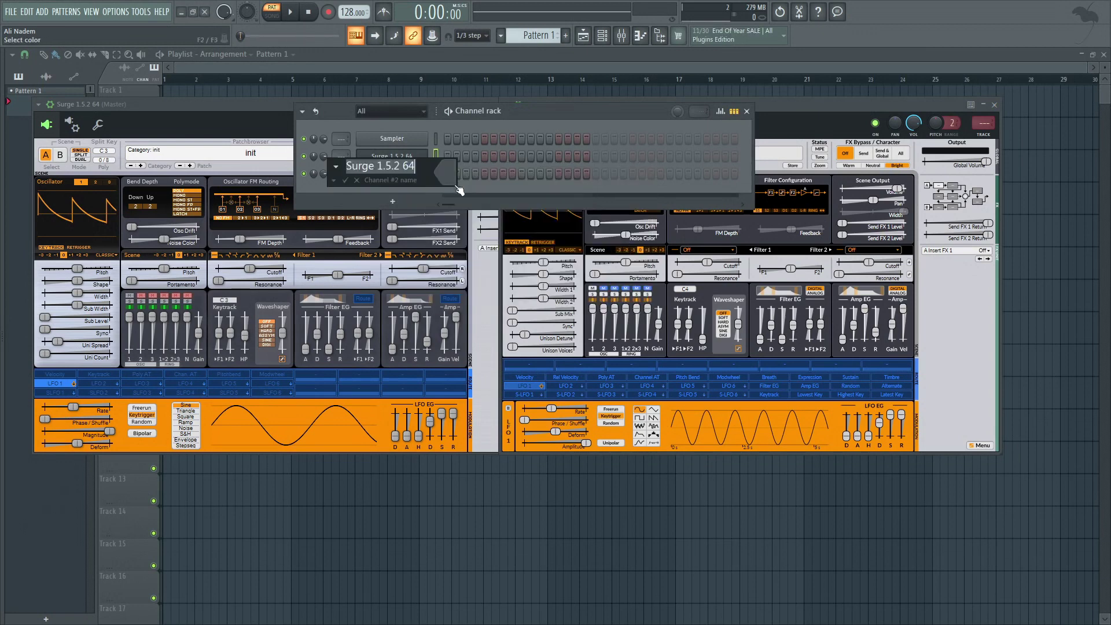
type("SURGE")
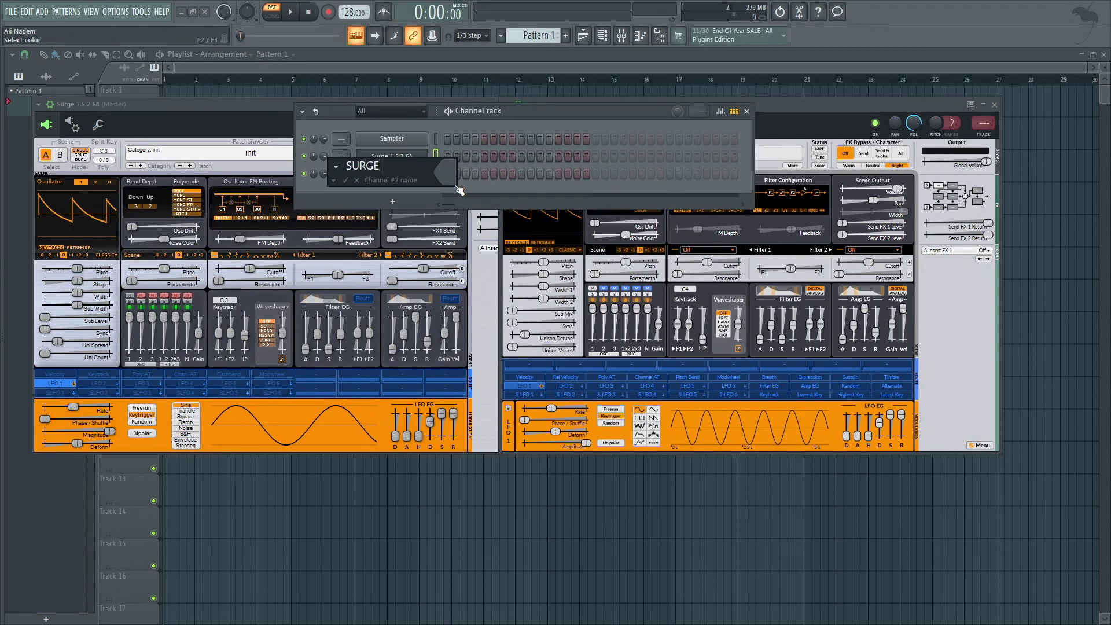
type(" OLD")
key("Return")
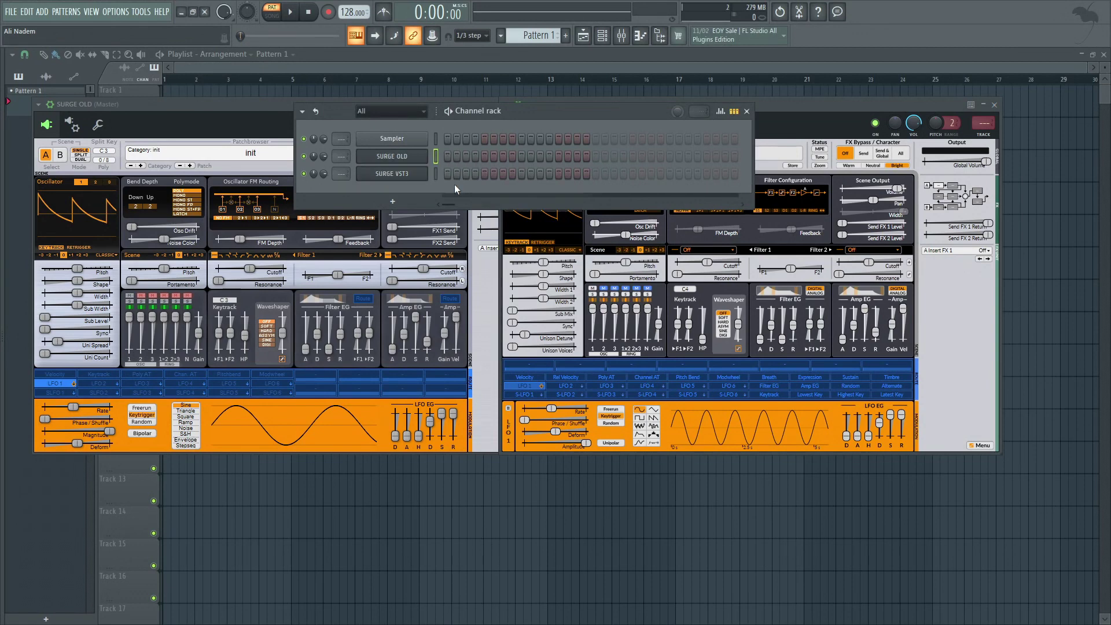
left_click(421, 162)
left_click(421, 163)
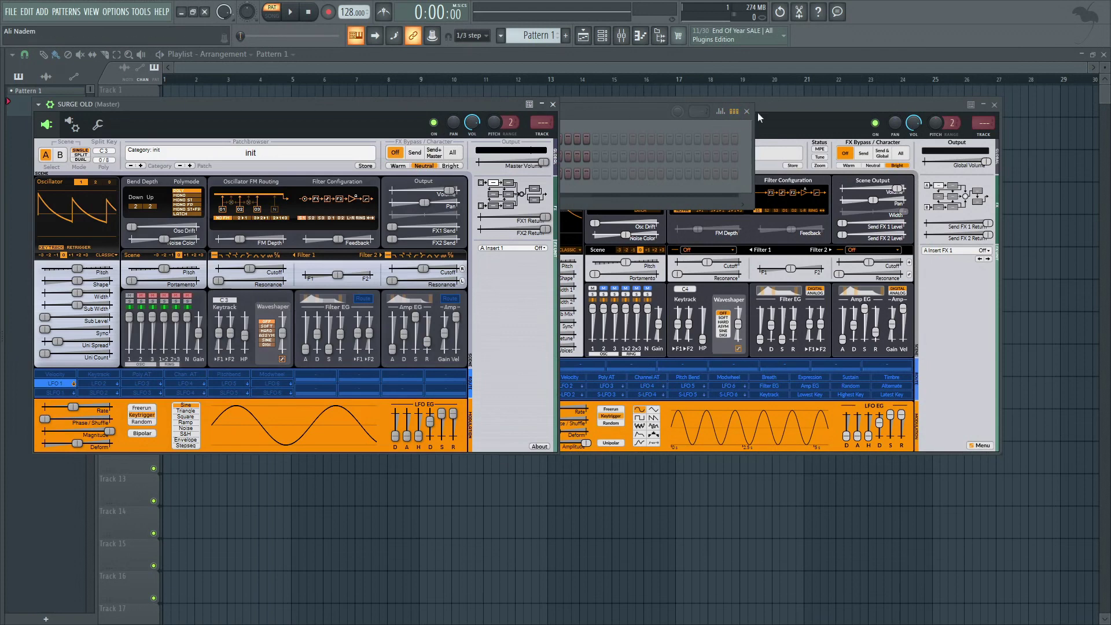
left_click(782, 112)
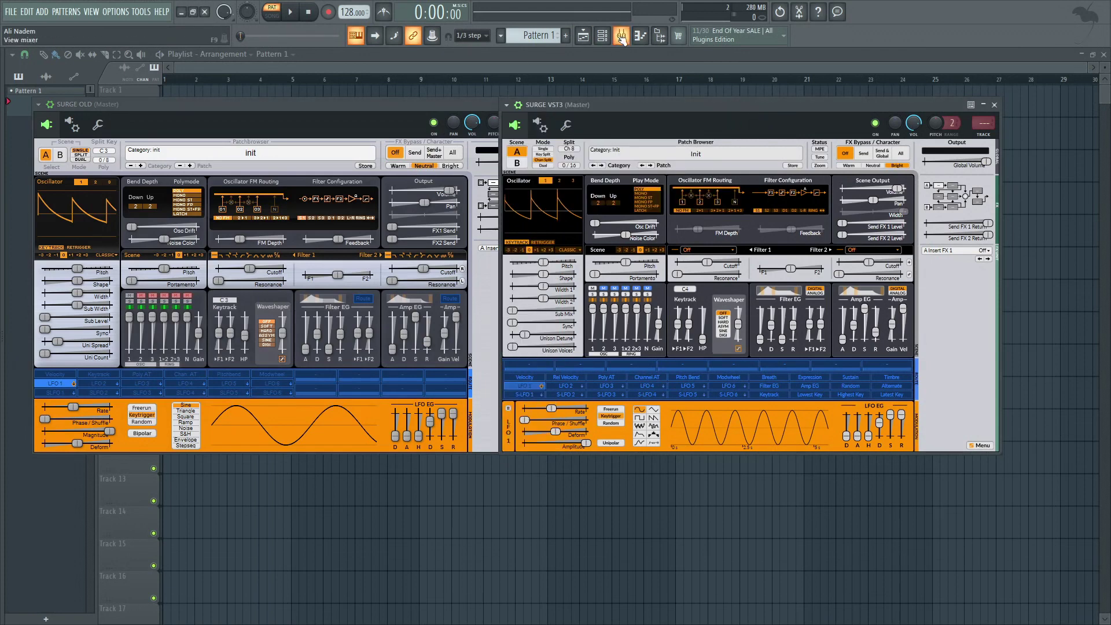
- Move the Channel rack below the Surge windows, audition both channels, and reset SURGE VST3's character to Neutral
left_click(602, 36)
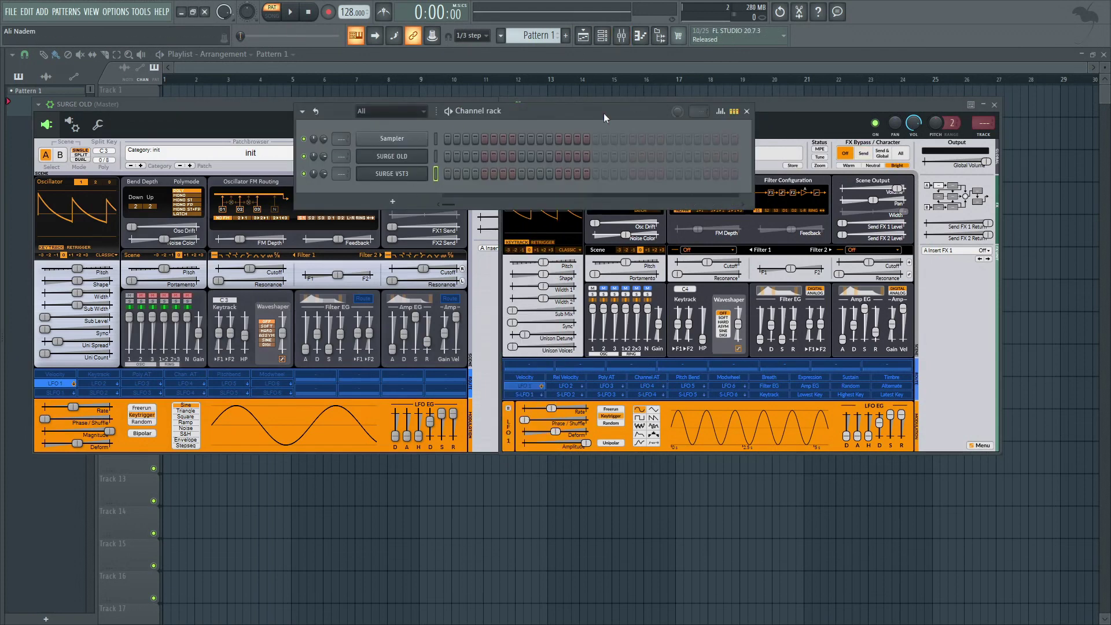
left_click_drag(603, 113, 630, 501)
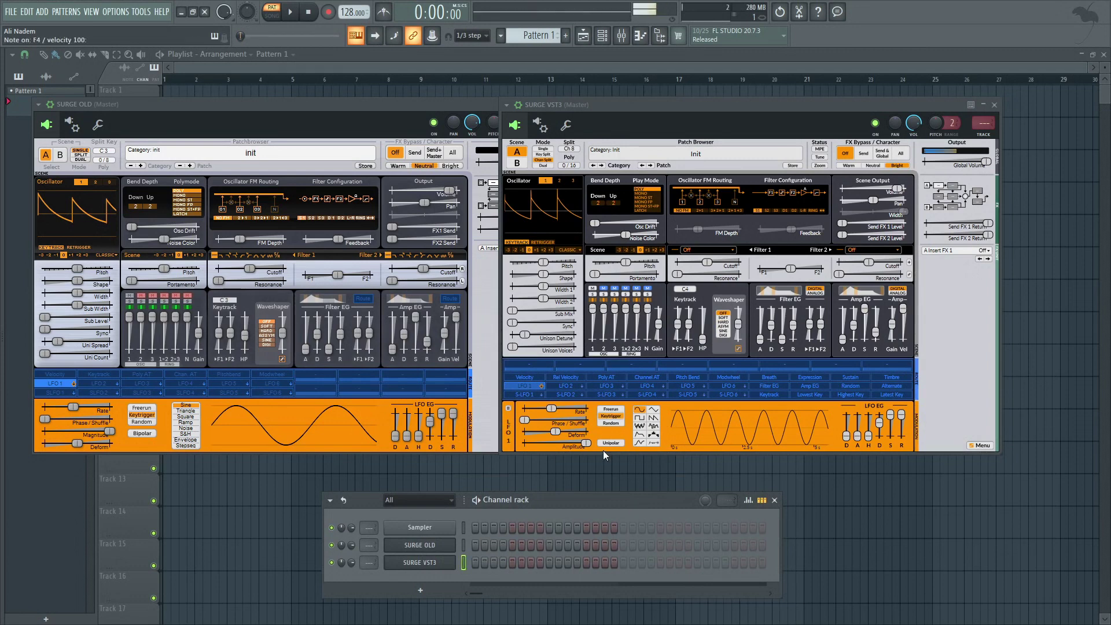
left_click(464, 545)
left_click(463, 561)
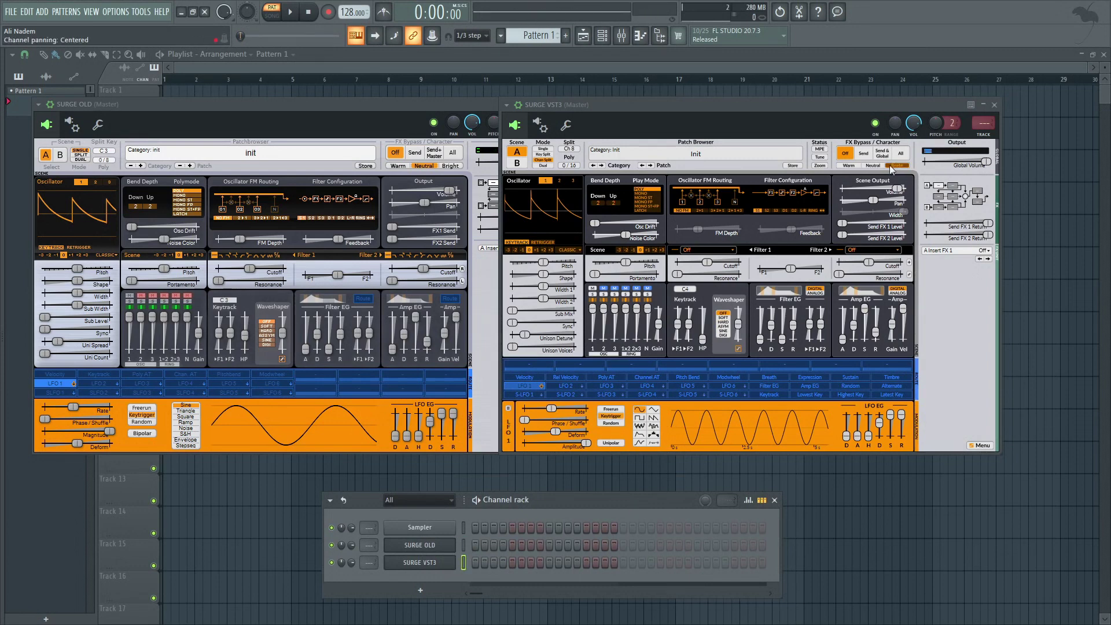
left_click(873, 165)
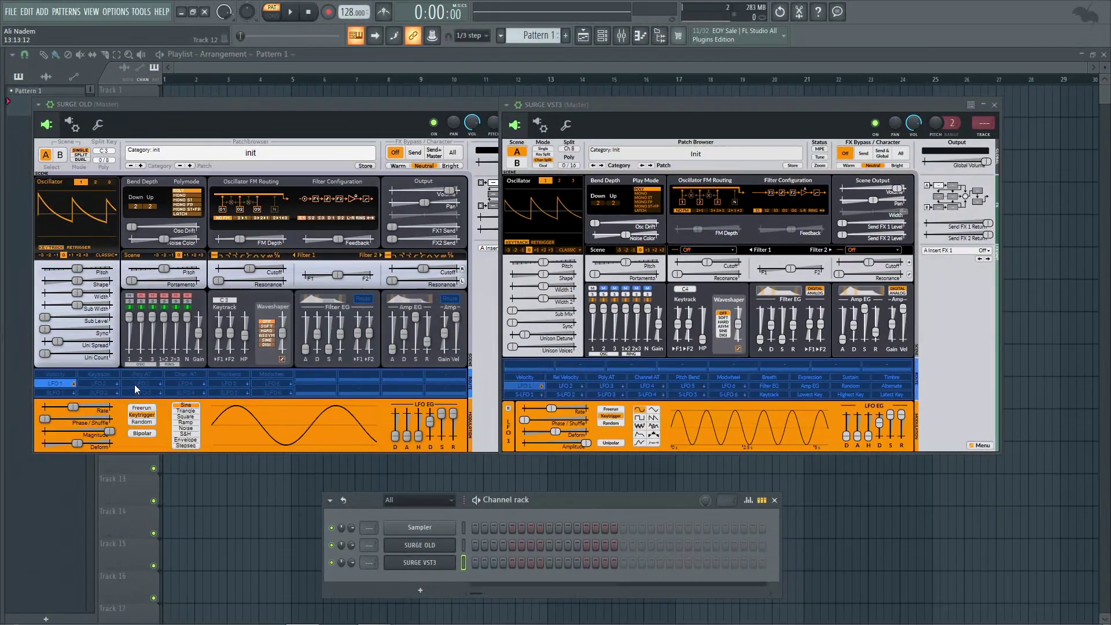
left_click(134, 384)
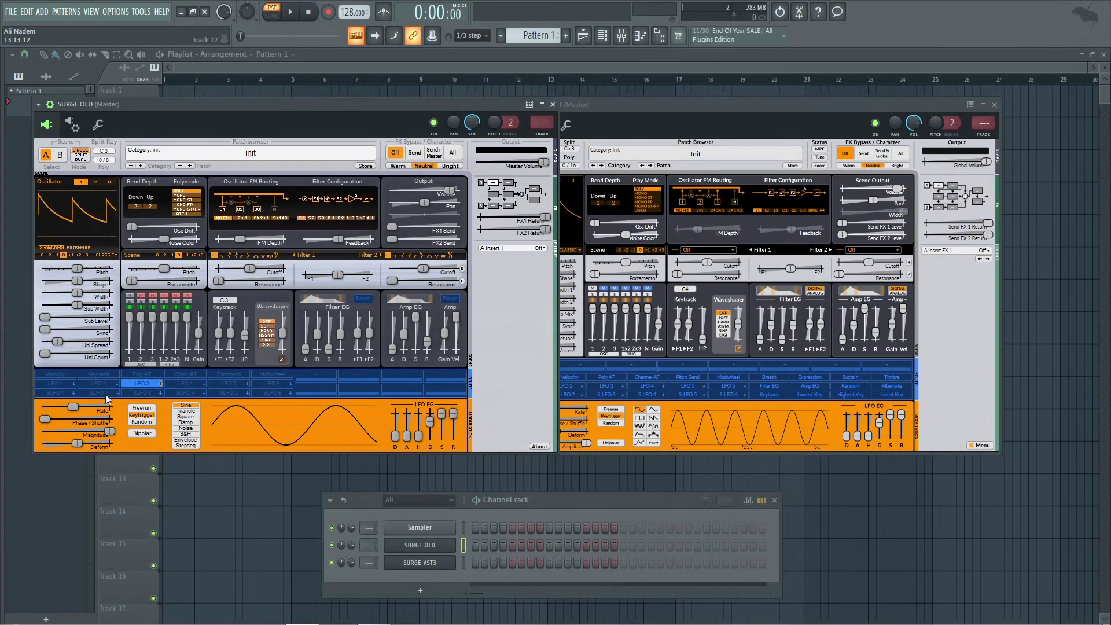
- Assign SLFO 2 to oscillator width in old Surge and S-LFO 4 to Width 1 in SURGE VST3
left_click(105, 394)
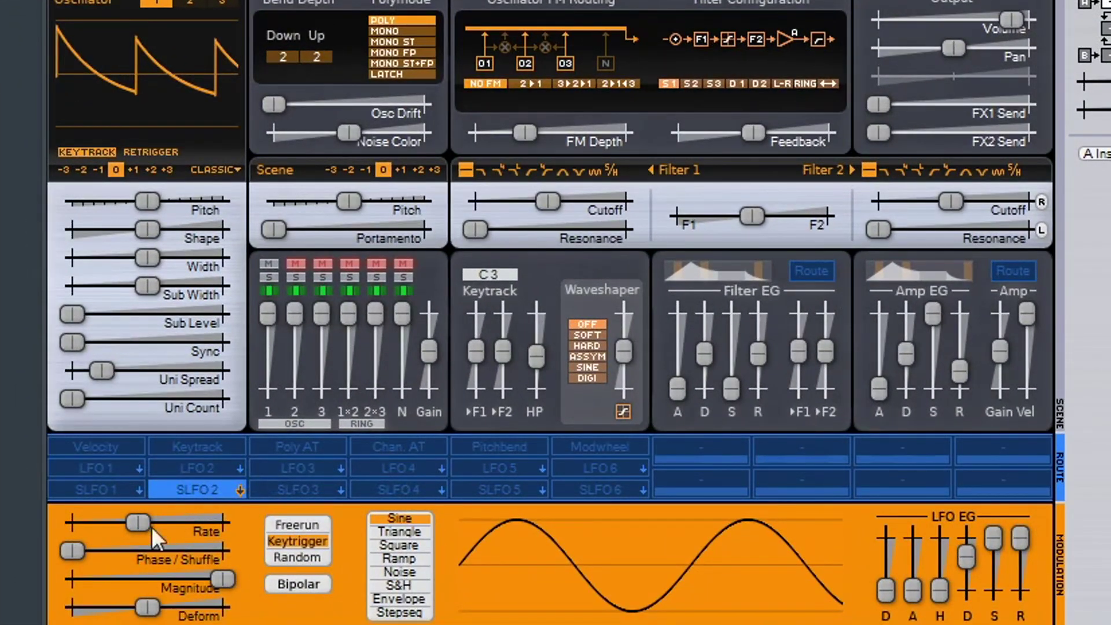
left_click(212, 488)
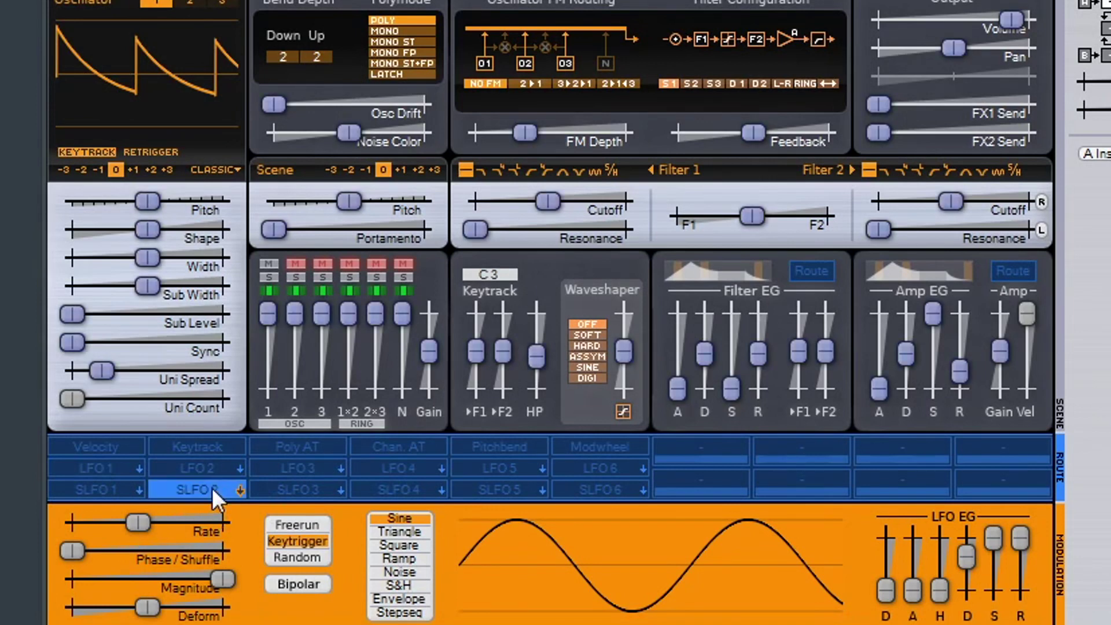
left_click_drag(151, 262, 190, 261)
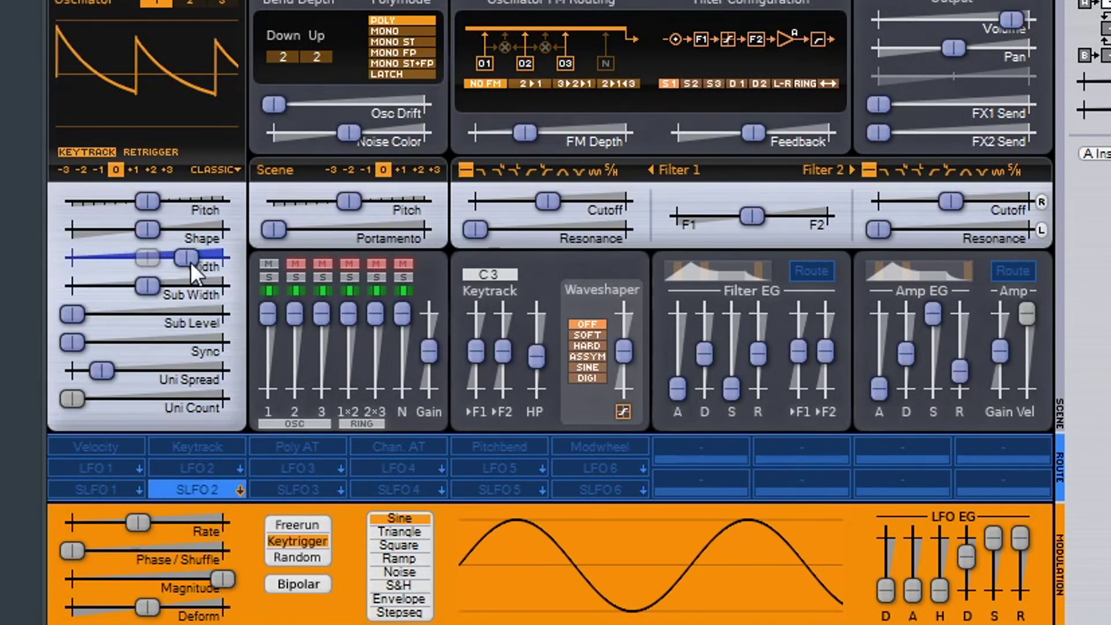
left_click(203, 488)
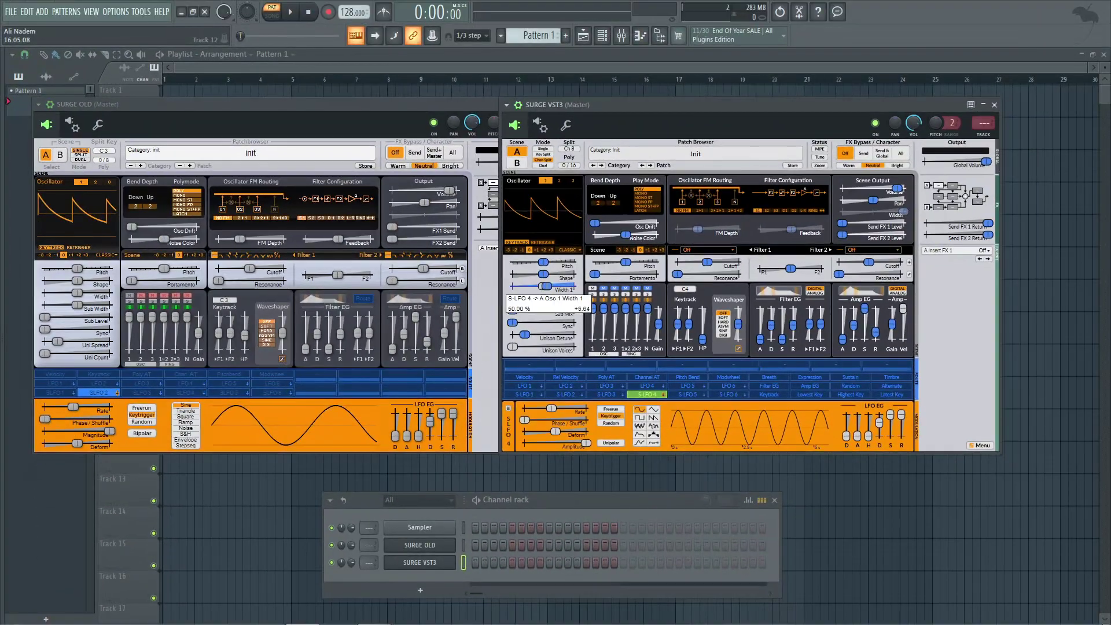
mouse_move(549, 286)
left_mouse_down()
mouse_move(562, 286)
mouse_move(520, 287)
mouse_move(557, 286)
left_mouse_up()
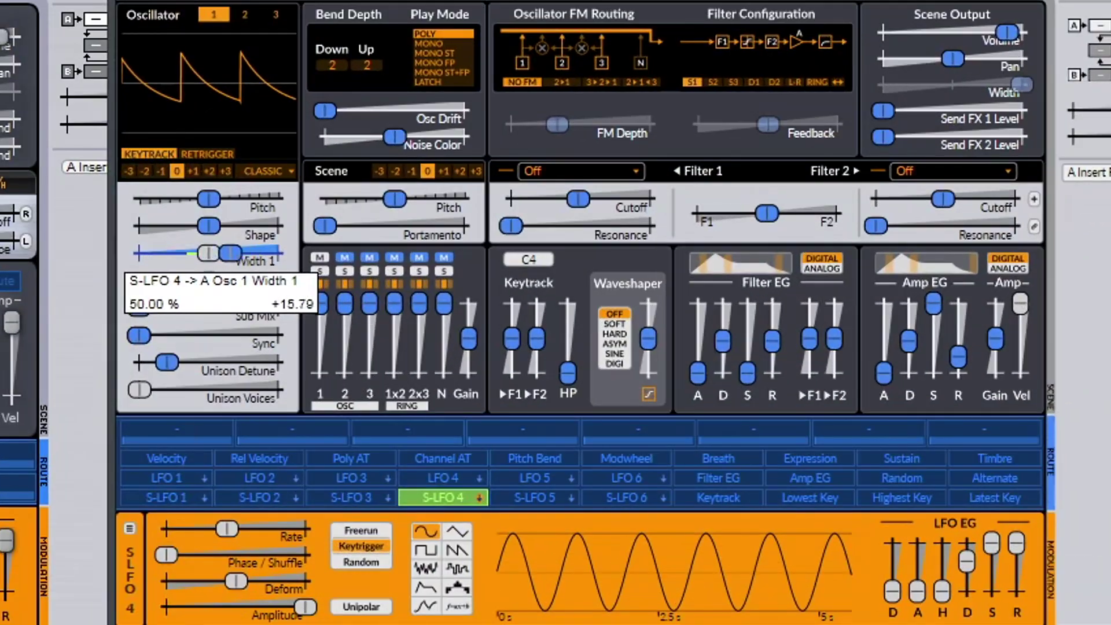
left_click_drag(230, 252, 246, 255)
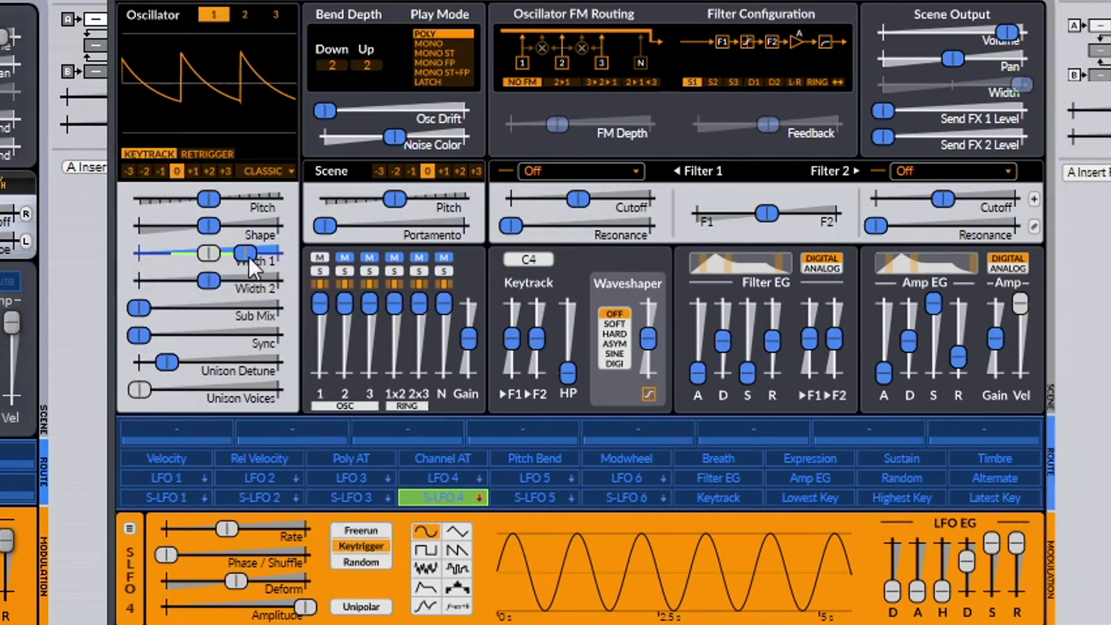
left_click(448, 493)
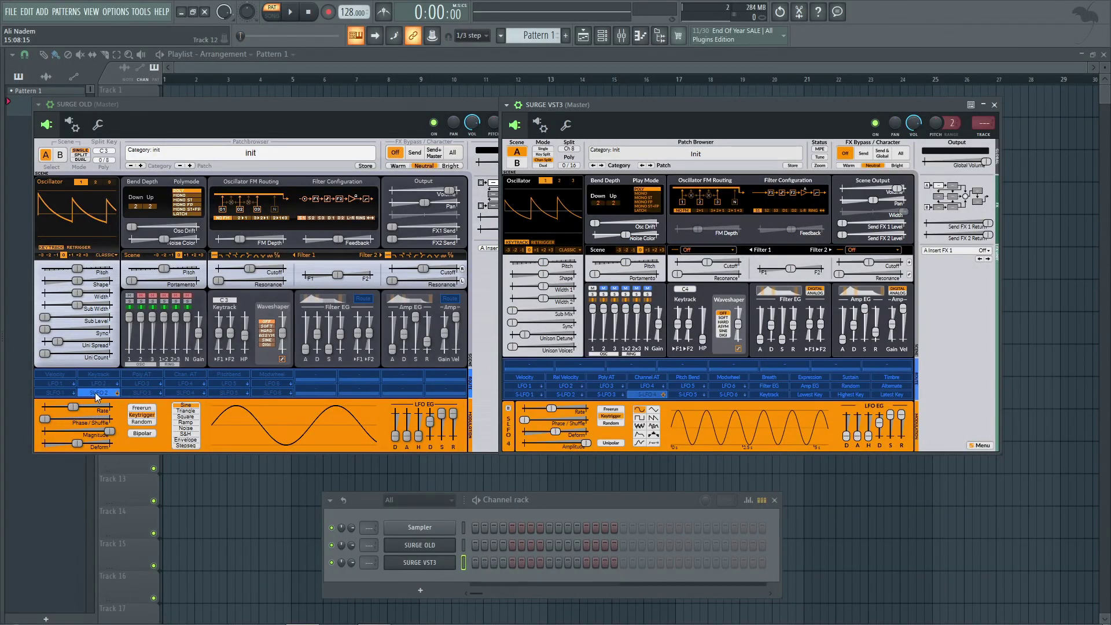
- Readjust, then remove, the old Surge's SLFO 2 modulation of oscillator width
left_click(95, 392)
left_click_drag(76, 293, 95, 293)
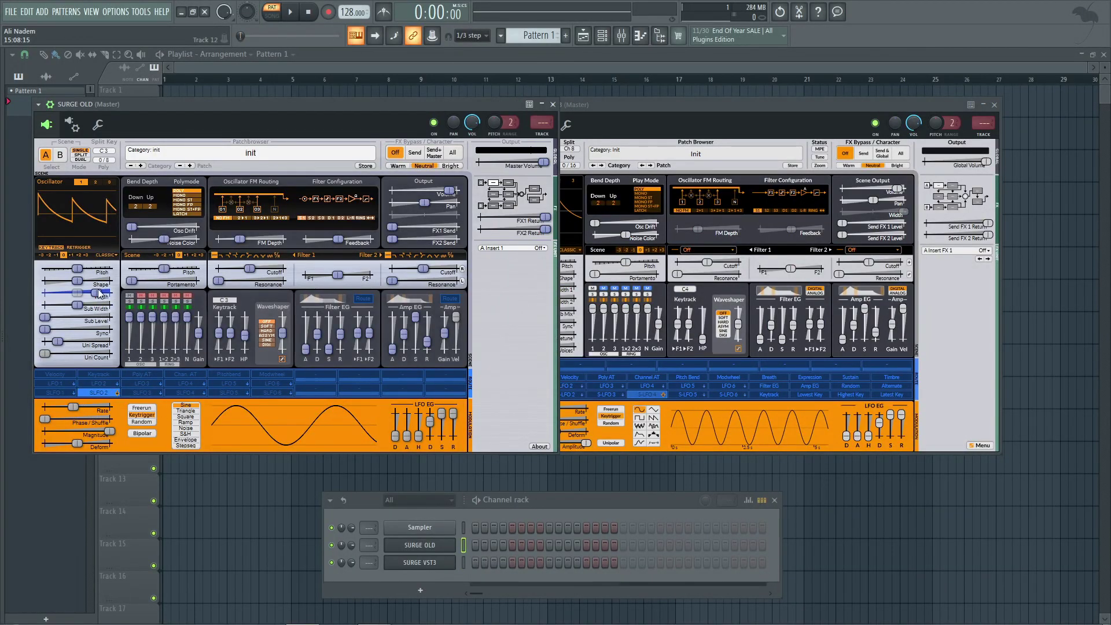
left_click(87, 389)
left_click(89, 391)
left_click_drag(95, 293, 100, 294)
left_click(95, 392)
left_click(95, 392)
left_click(96, 392)
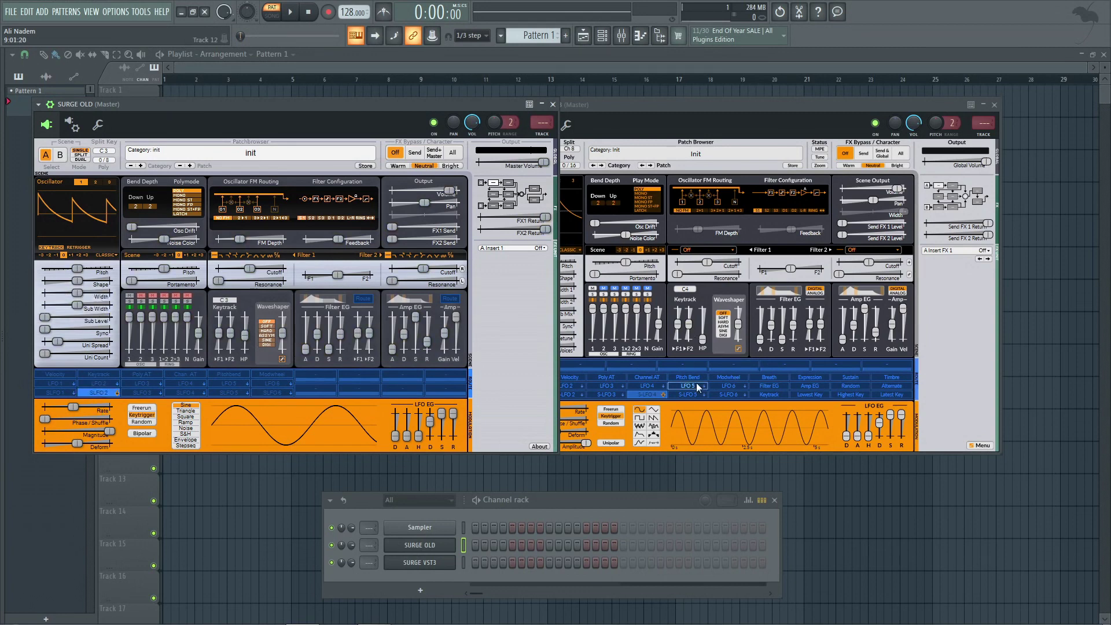
- Place SURGE OLD on the left and SURGE VST3 fully visible on the right, then open SURGE VST3's patch list
left_click(684, 107)
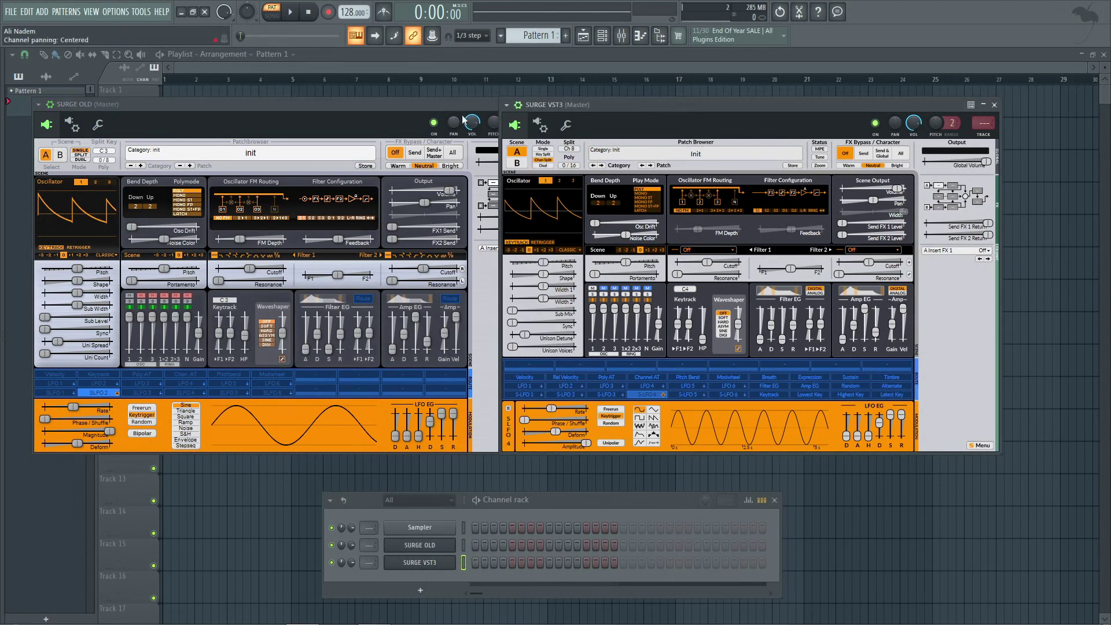
left_click_drag(437, 106, 429, 103)
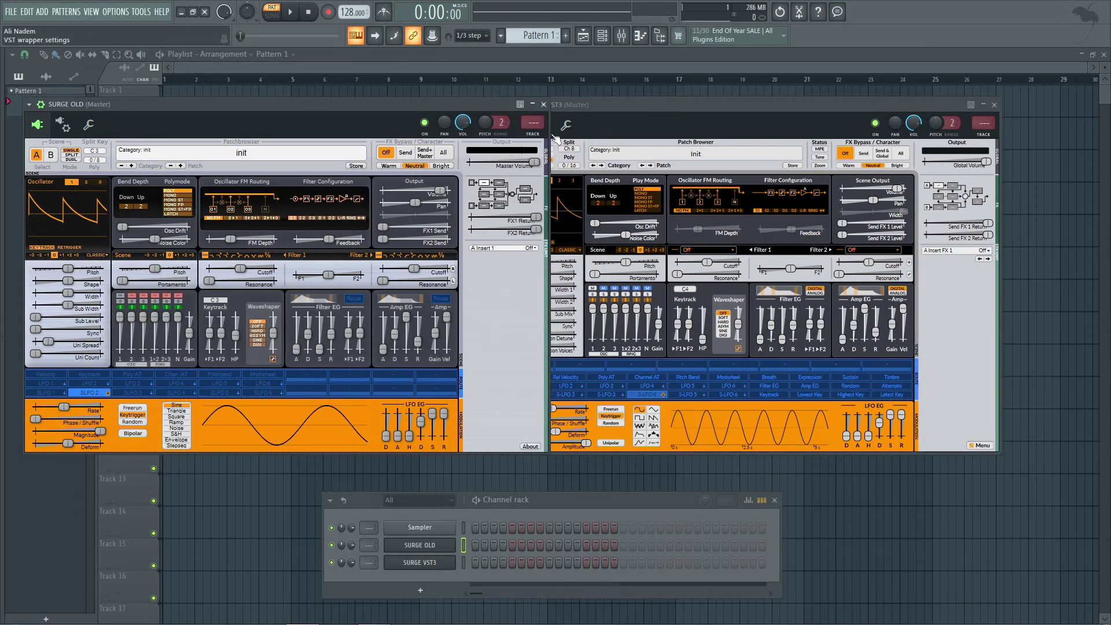
left_click_drag(570, 109, 630, 109)
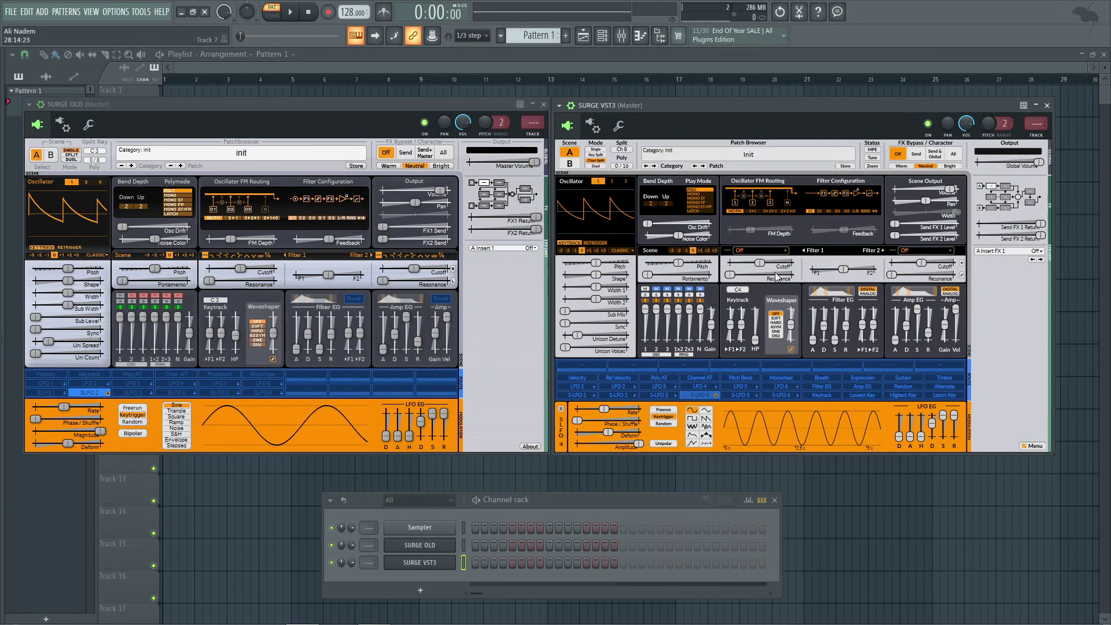
left_click(765, 155)
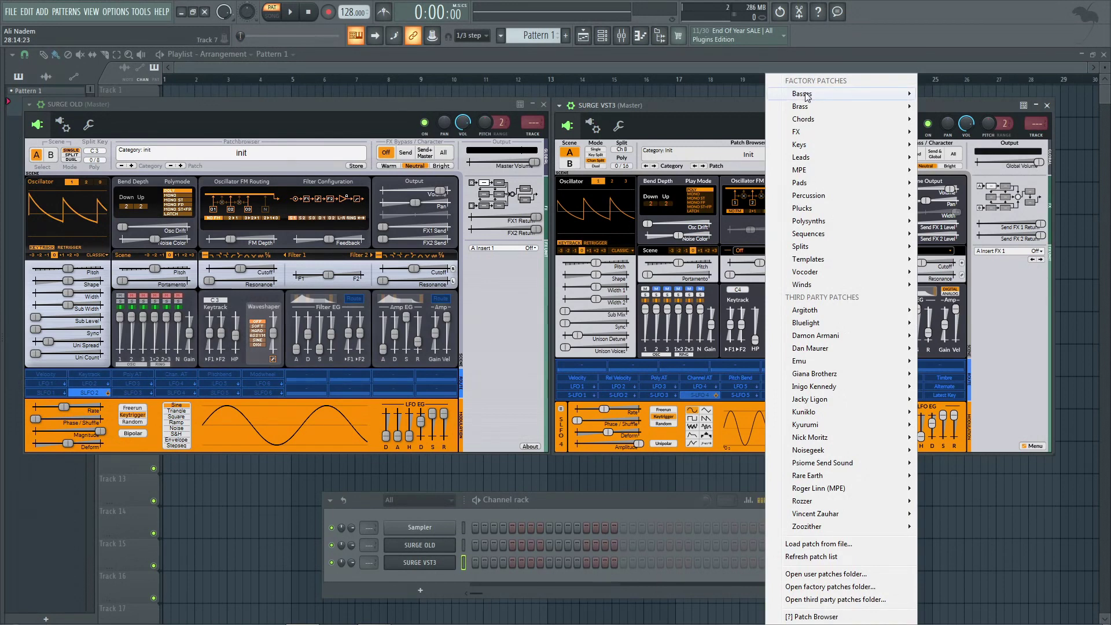
- Load the Basses > Attacky patch in SURGE VST3, then step forward to Bass 1
mouse_move(818, 120)
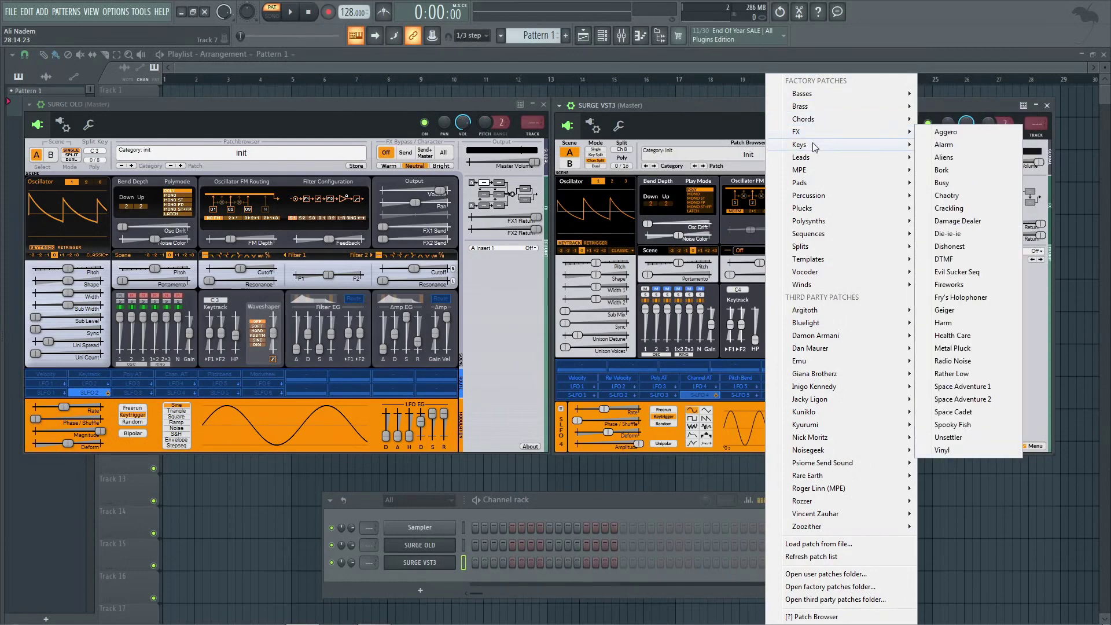
mouse_move(813, 159)
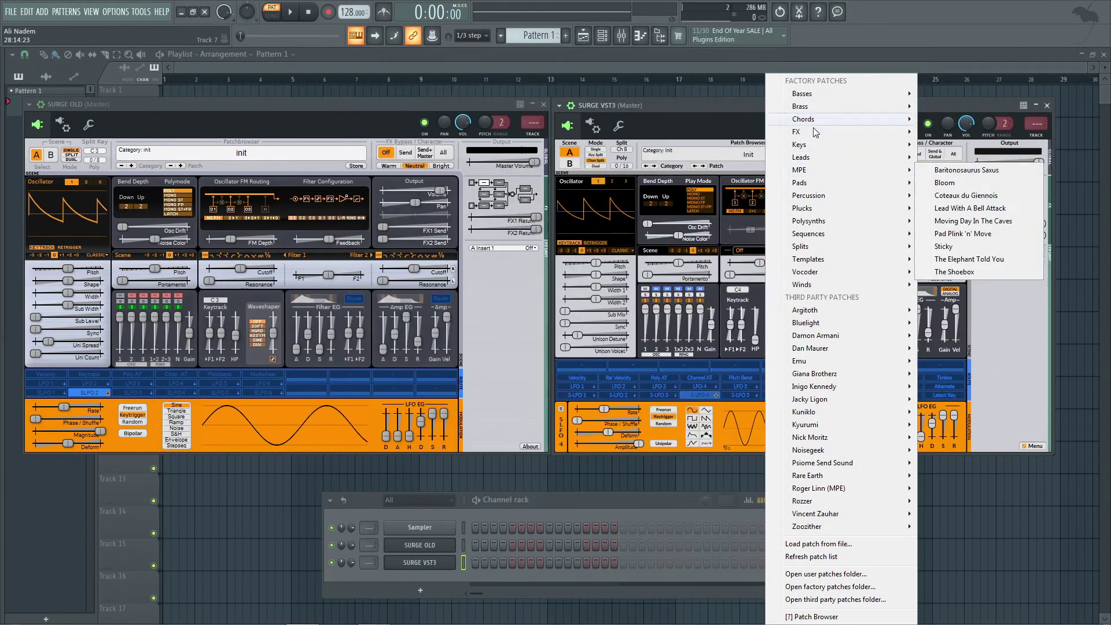
mouse_move(817, 96)
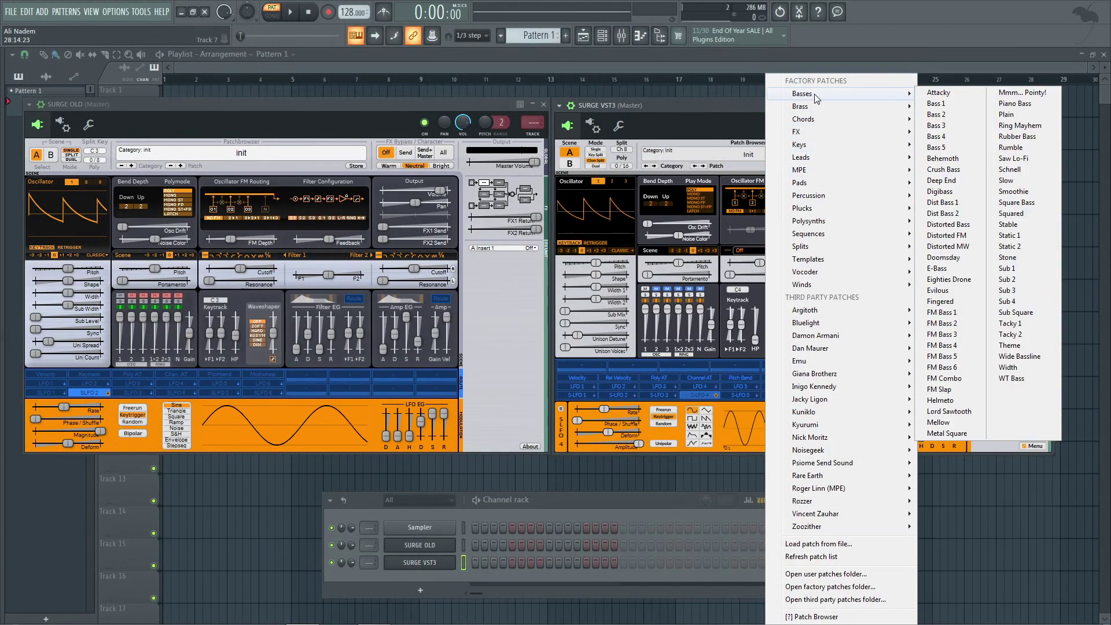
left_click(952, 97)
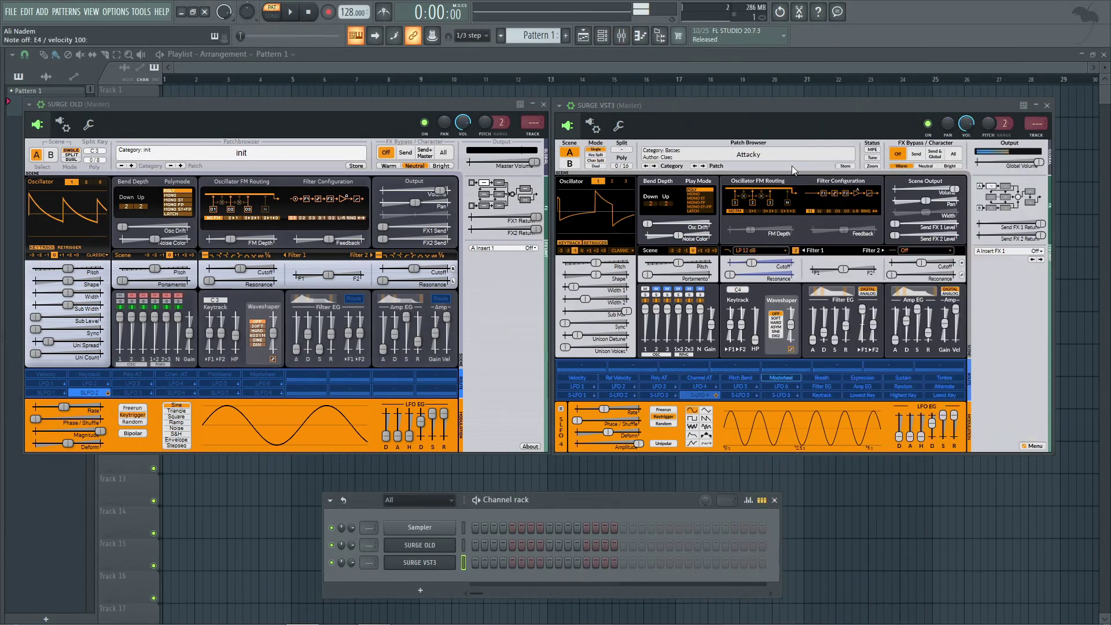
left_click(703, 166)
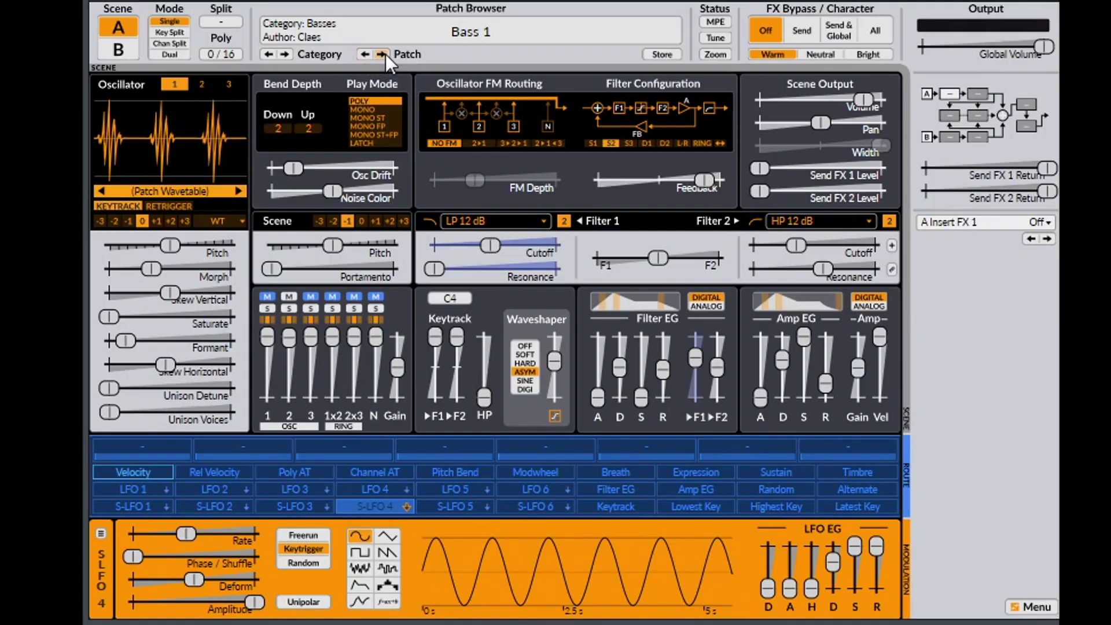
- Step through the bass patches in SURGE VST3 to Bass 4
left_click(704, 165)
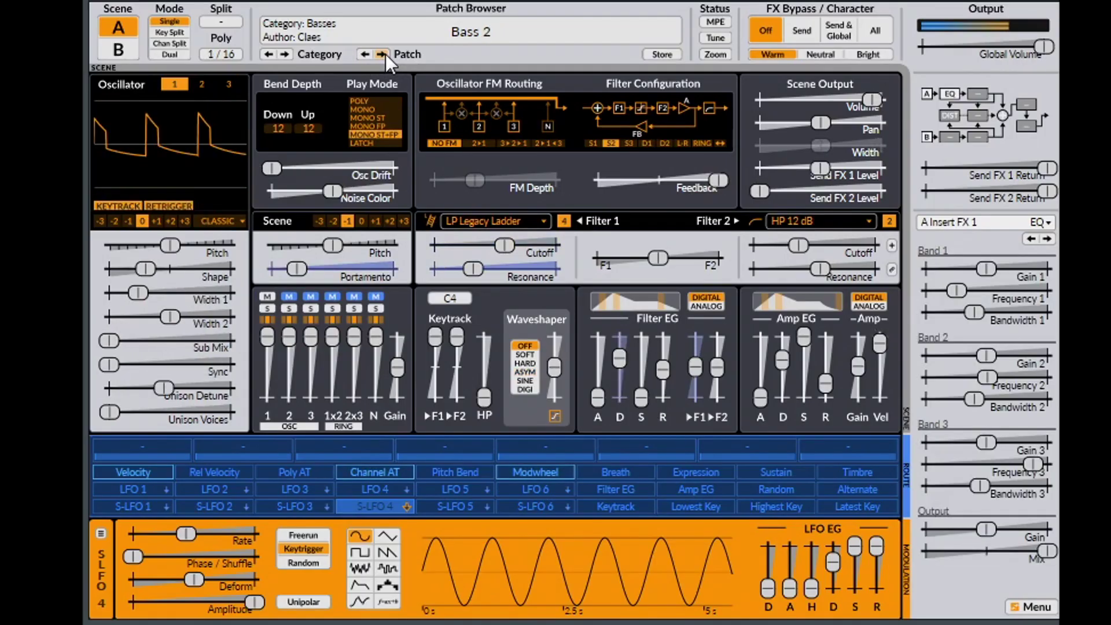
left_click(704, 165)
left_click(383, 54)
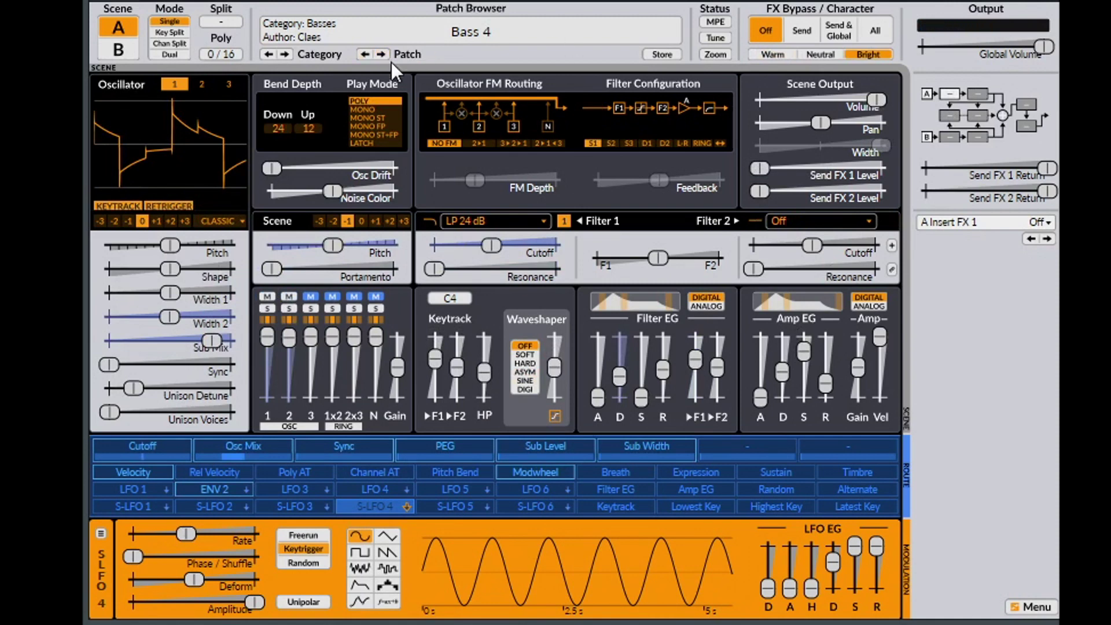
- Make S-LFO 2 at 4.558 Hz modulate Bass 4's scene pitch and Filter 1 cutoff
left_click(220, 509)
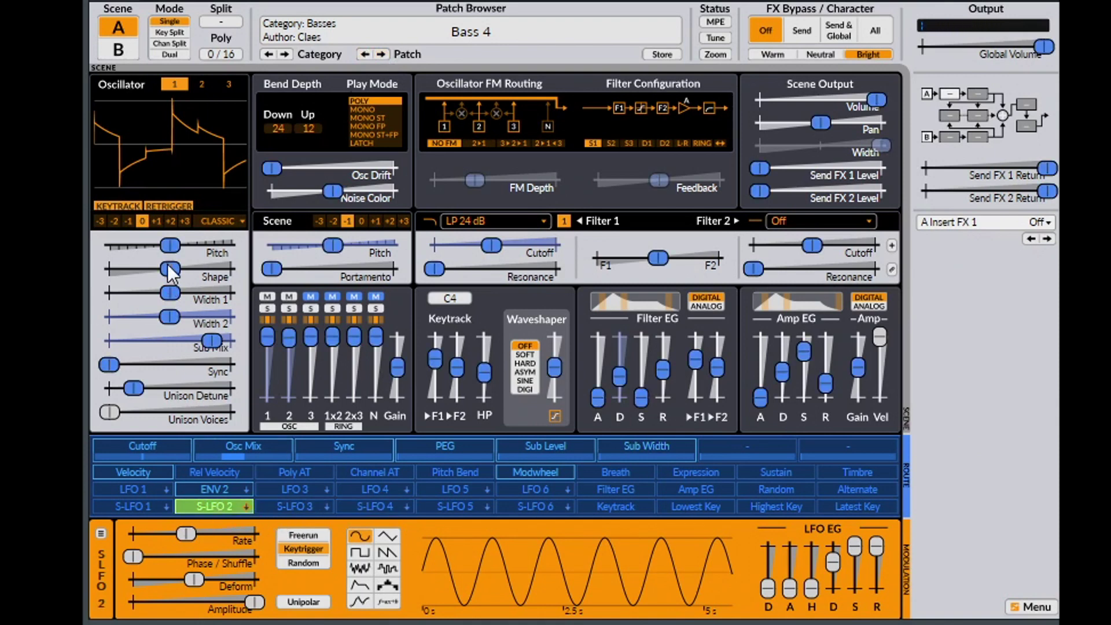
left_click_drag(171, 271, 230, 269)
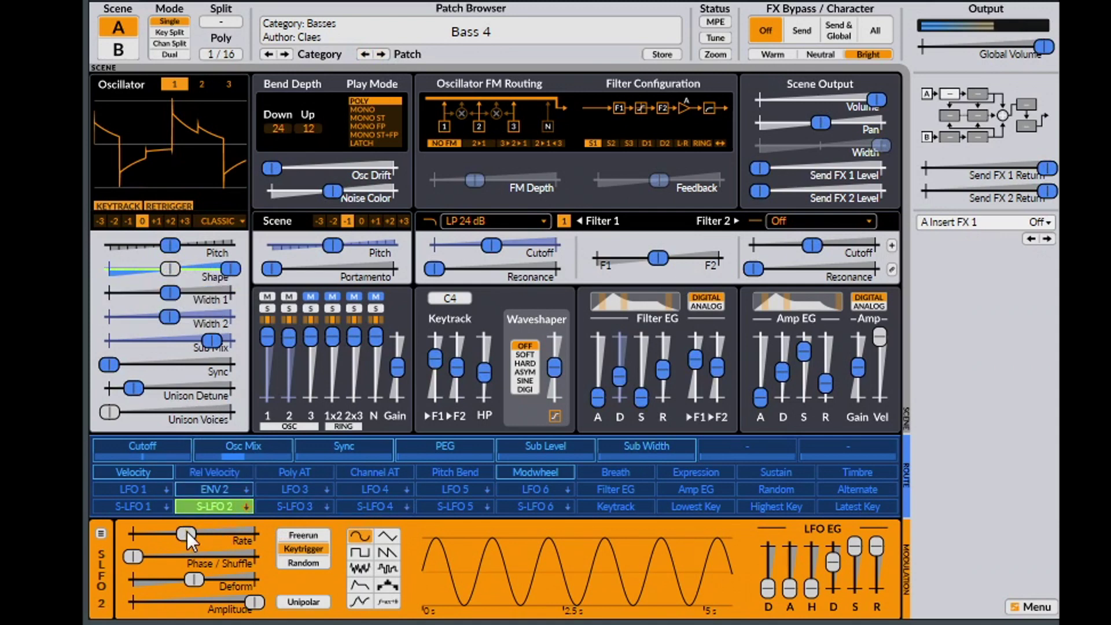
mouse_move(188, 532)
left_mouse_down()
mouse_move(212, 533)
mouse_move(180, 533)
left_mouse_up()
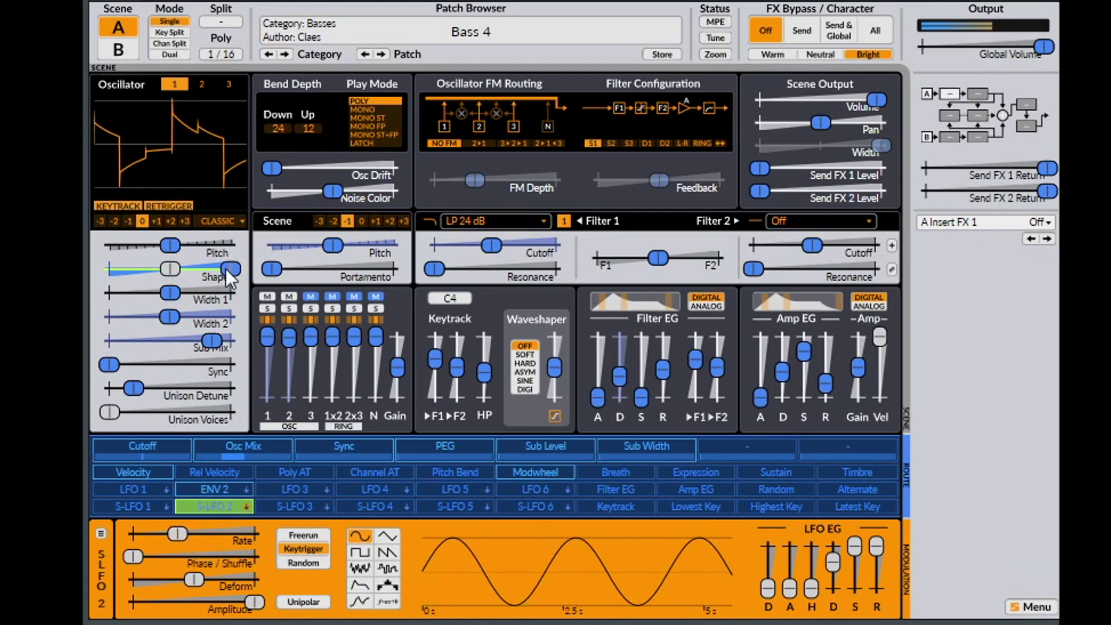
left_click_drag(226, 268, 171, 269)
left_click_drag(339, 244, 381, 245)
left_click_drag(174, 534, 197, 534)
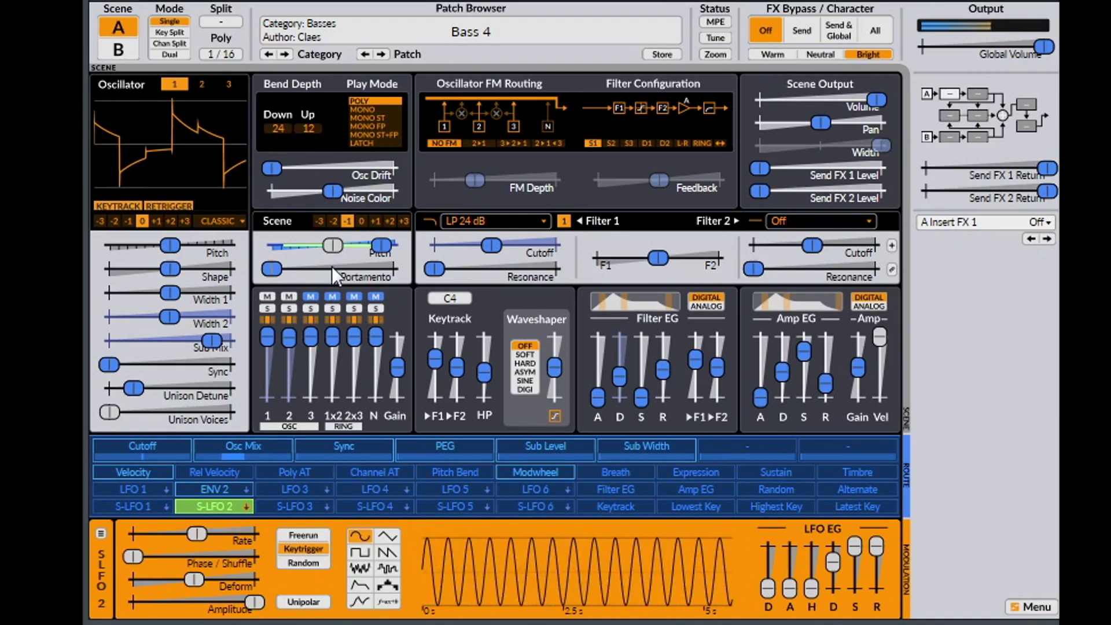
left_click_drag(388, 248, 400, 248)
left_click_drag(491, 245, 540, 245)
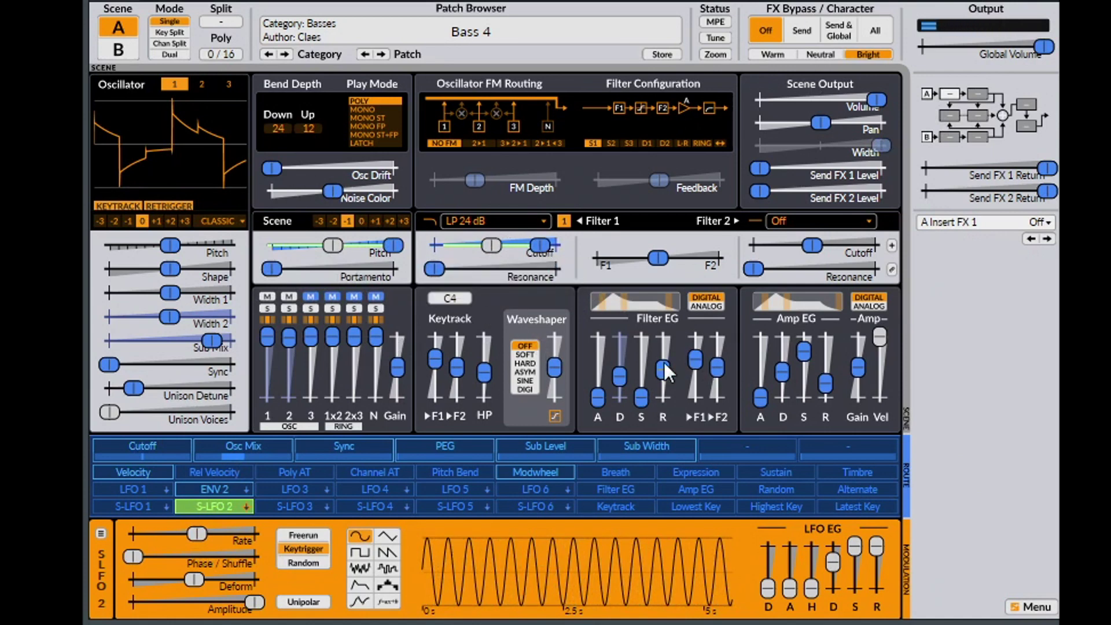
left_click(212, 509)
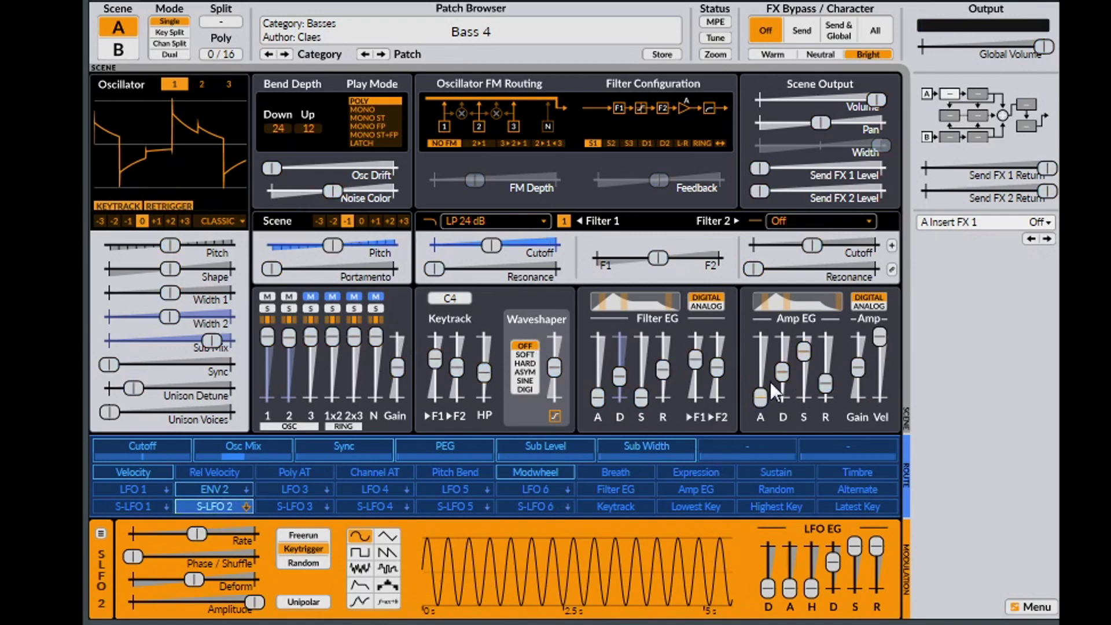
- Reshape the filter envelope's decay and release and lower the amp envelope sustain
left_click_drag(620, 377, 663, 359)
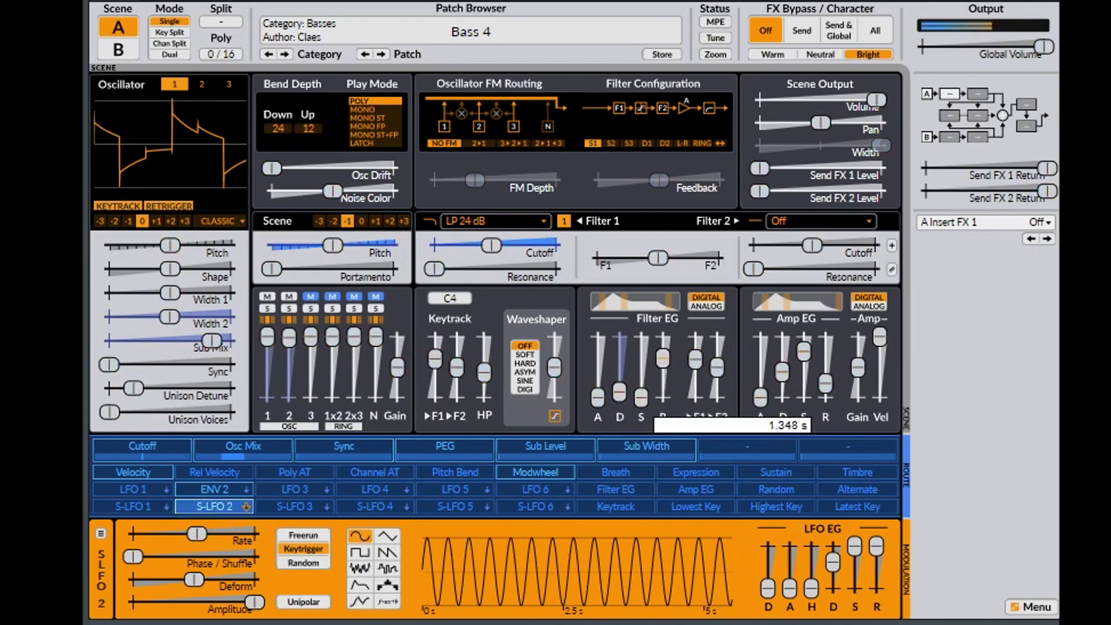
mouse_move(620, 391)
left_mouse_down()
mouse_move(620, 356)
mouse_move(622, 386)
left_mouse_up()
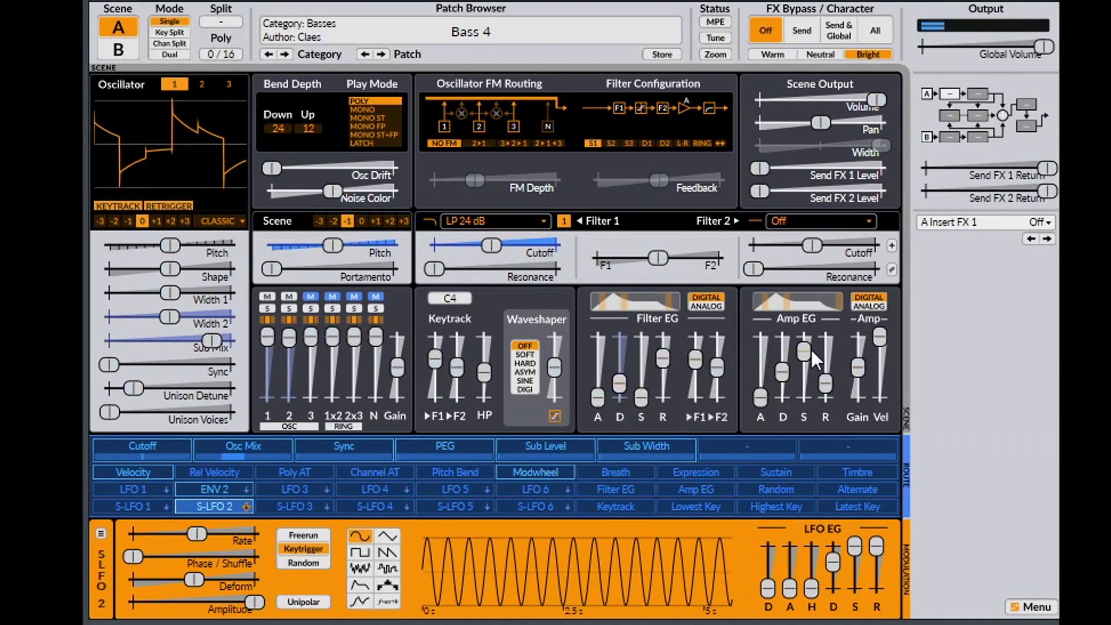
left_click_drag(808, 350, 826, 372)
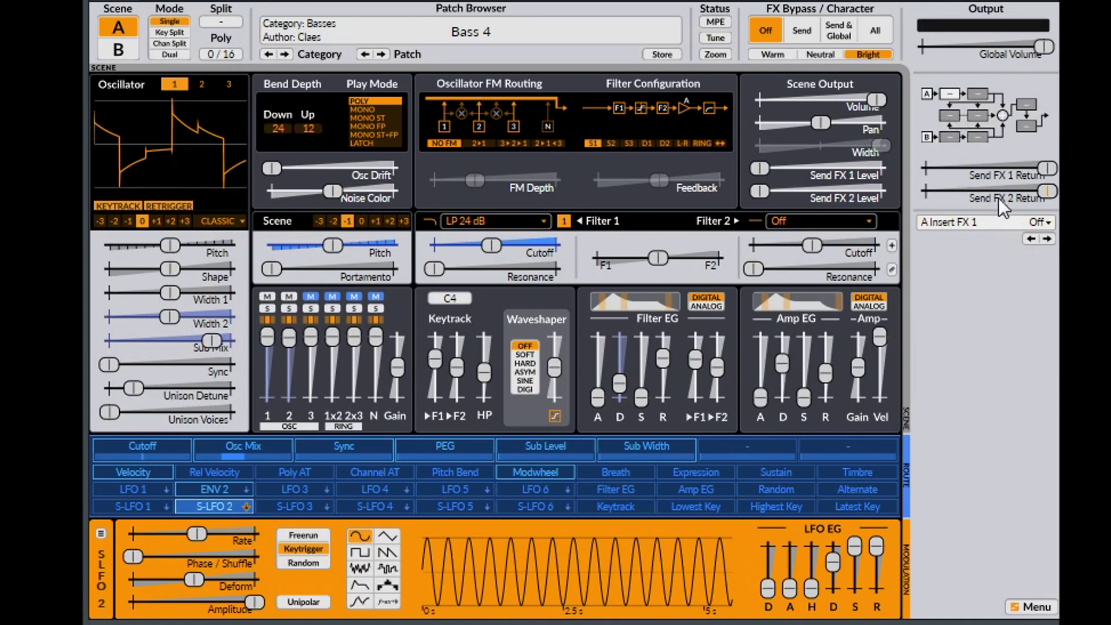
left_click(984, 117)
left_click(979, 93)
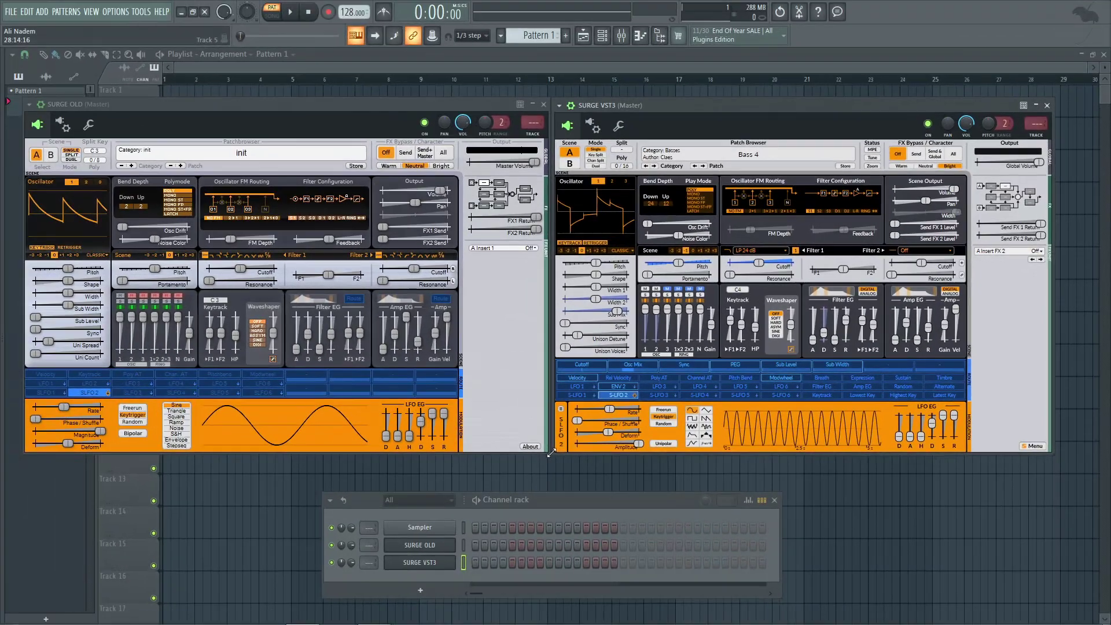
left_click_drag(431, 497, 225, 576)
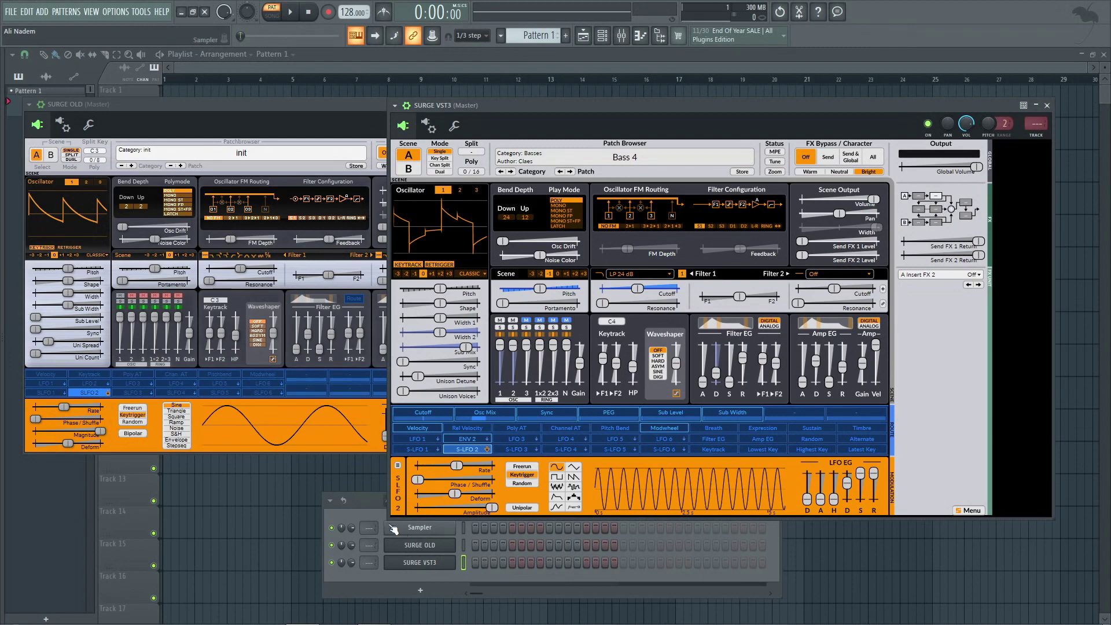
left_click_drag(389, 518, 550, 449)
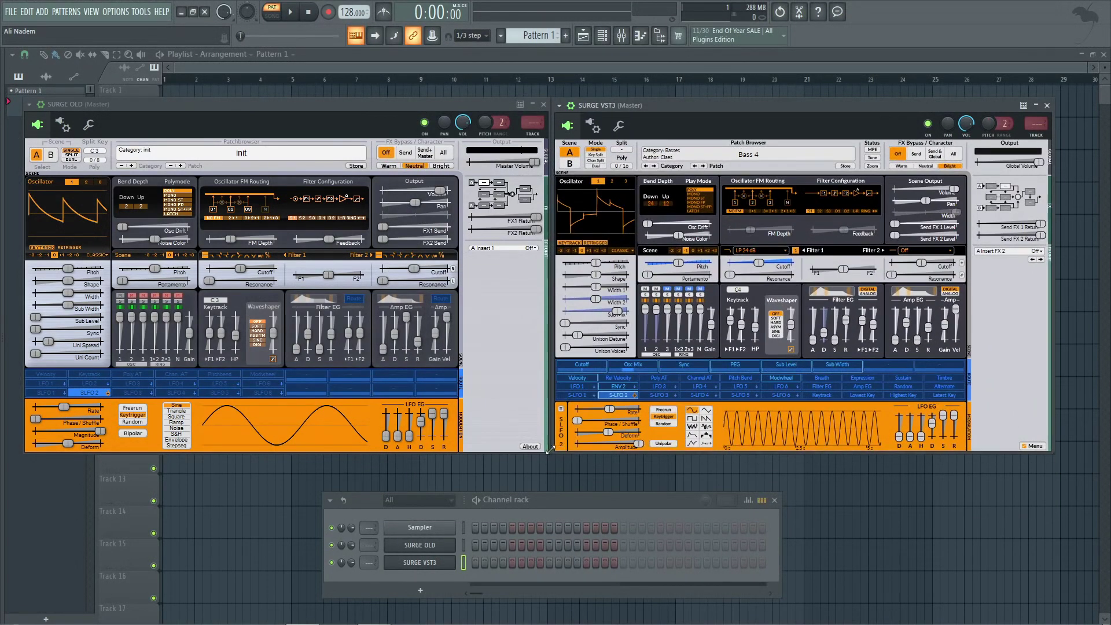
left_click(990, 186)
- Browse the insert effect lists of SURGE VST3's second slot and SURGE OLD
left_click(958, 23)
left_click(968, 122)
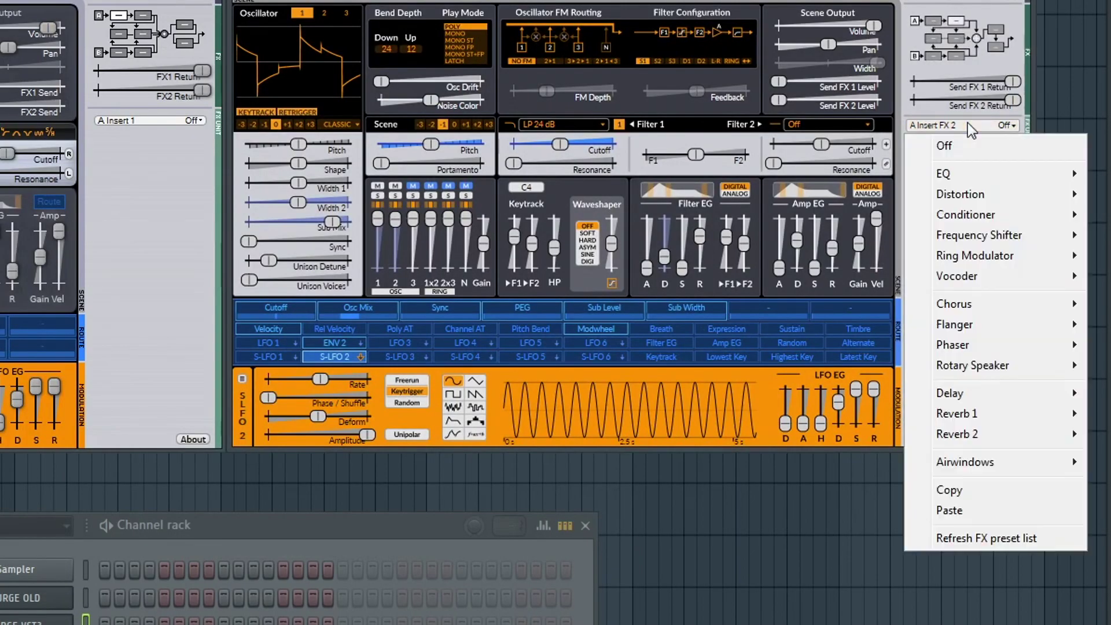
mouse_move(977, 418)
left_click(165, 122)
left_click(166, 122)
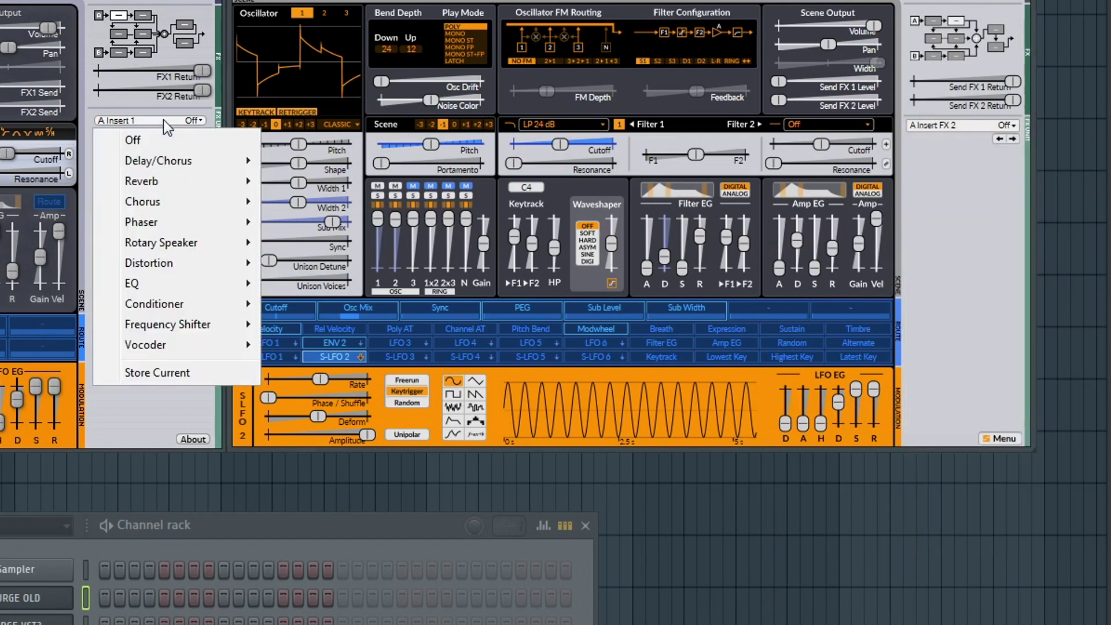
left_click(962, 125)
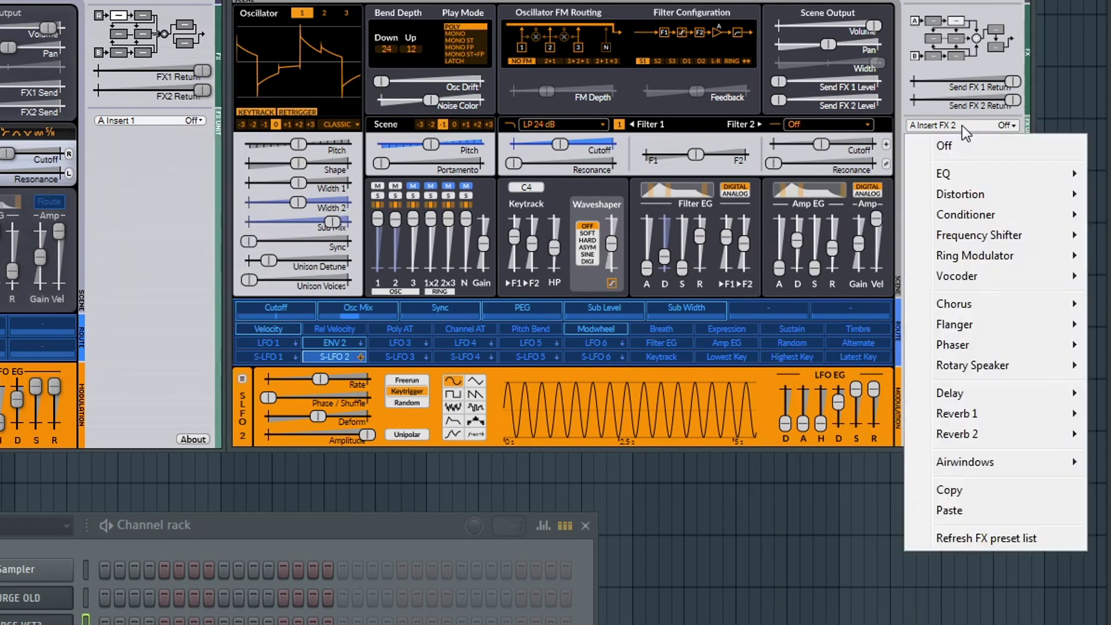
left_click(180, 122)
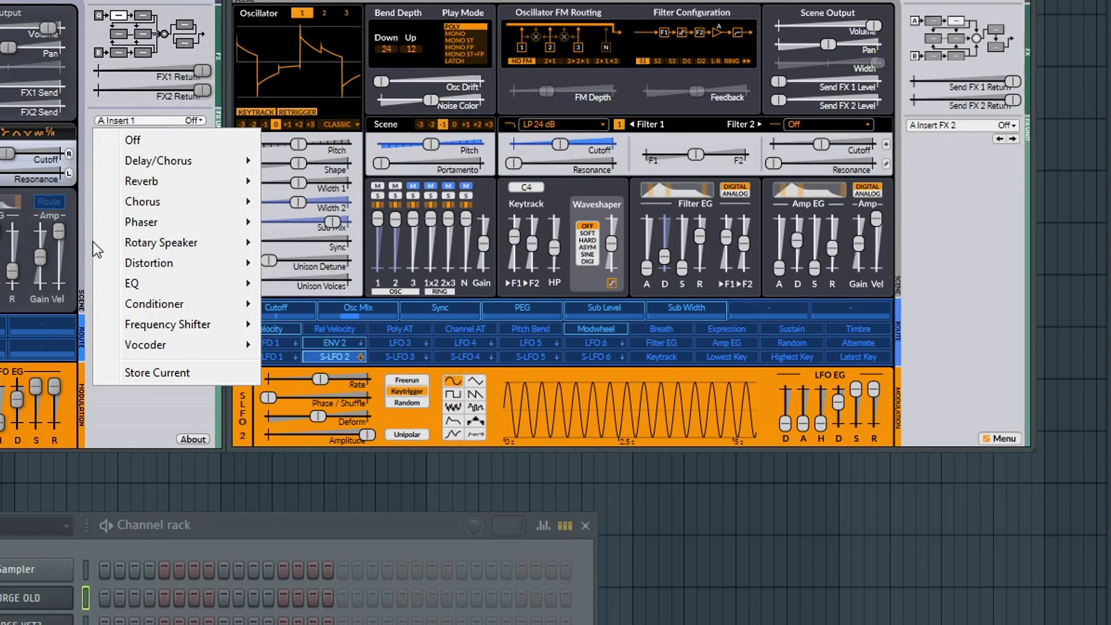
mouse_move(240, 182)
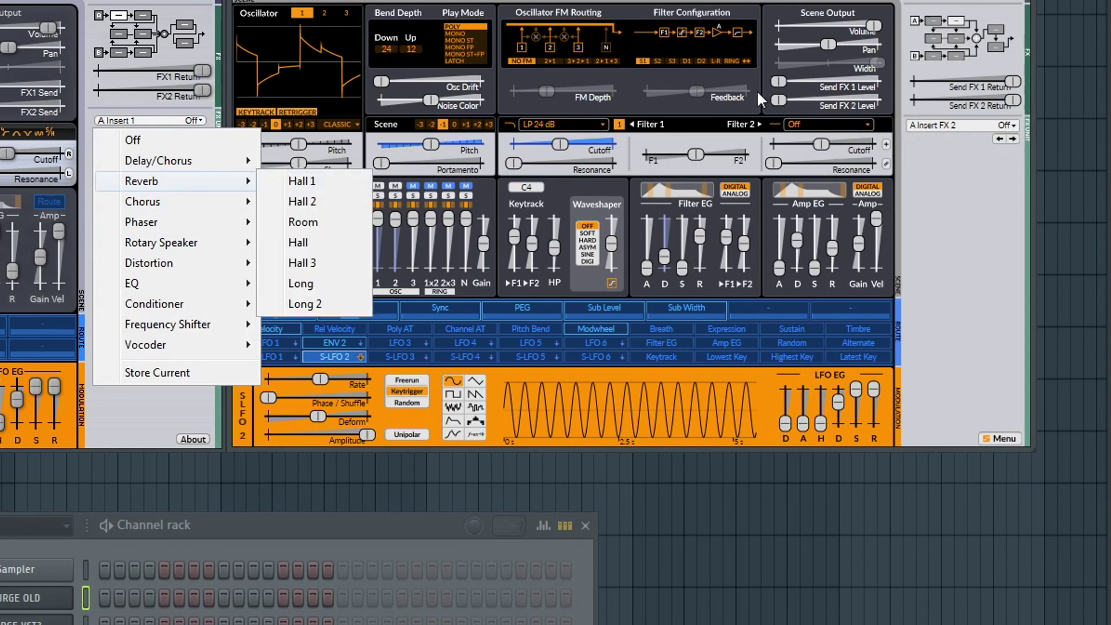
- Load the Reverb 2 preset Ghostly Chamber into SURGE VST3's A Insert FX 2 slot
left_click(988, 122)
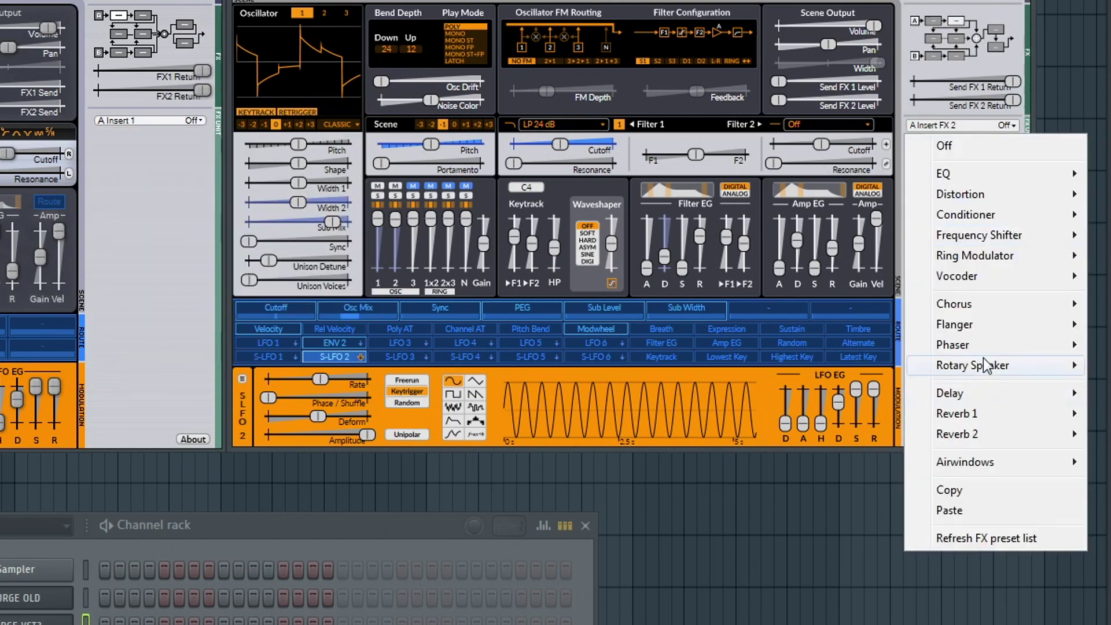
mouse_move(972, 416)
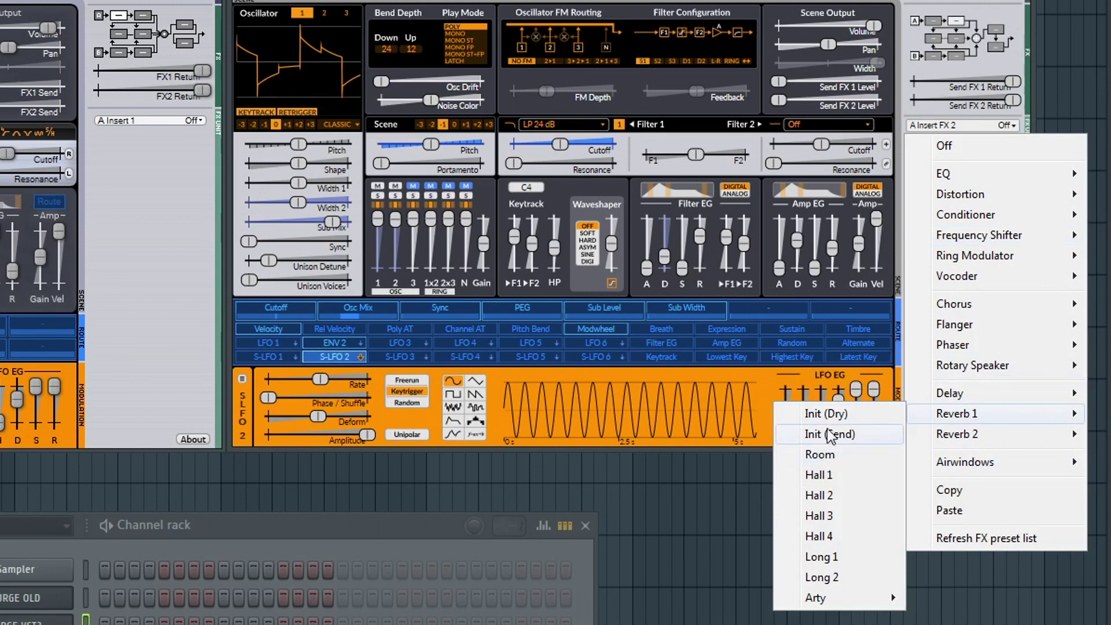
mouse_move(926, 434)
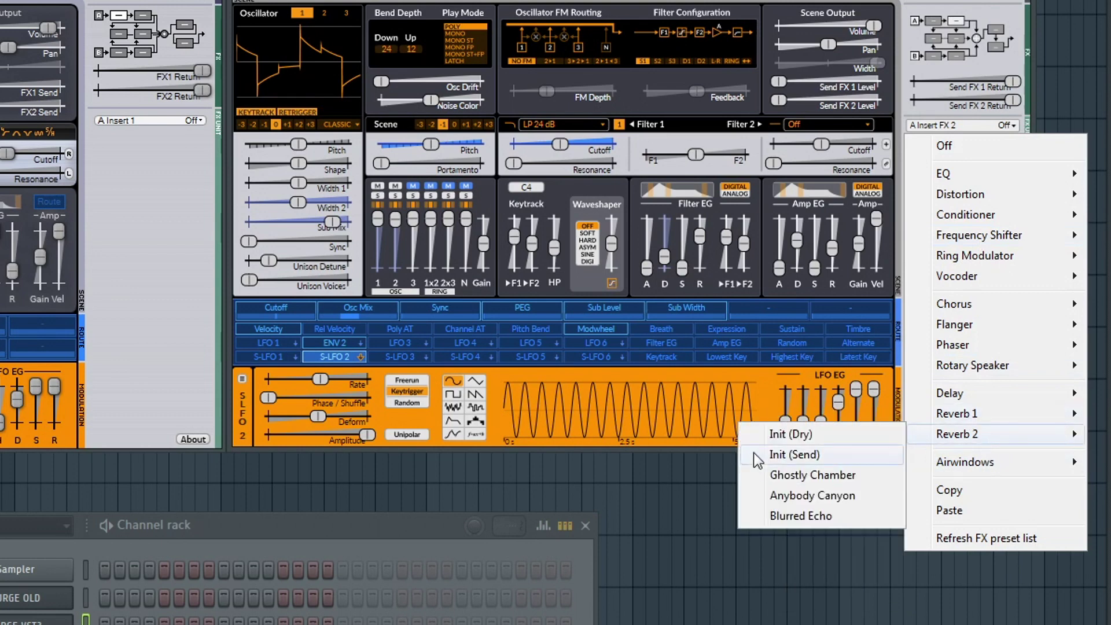
left_click(806, 479)
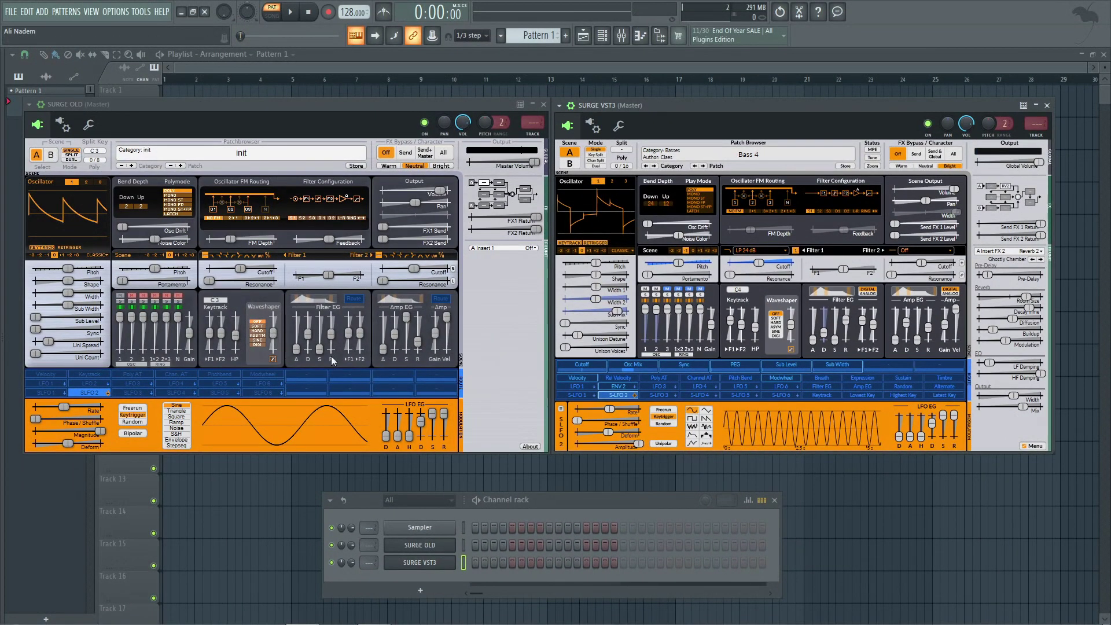
- Clone the SURGE VST3 channel in the Channel rack
right_click(427, 562)
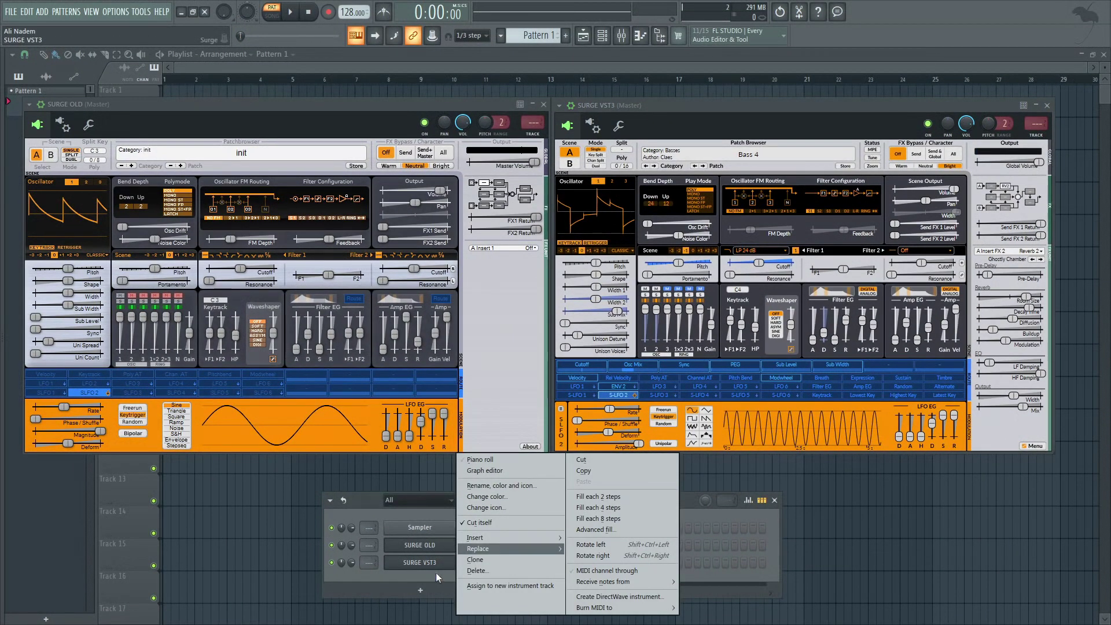
left_click(485, 561)
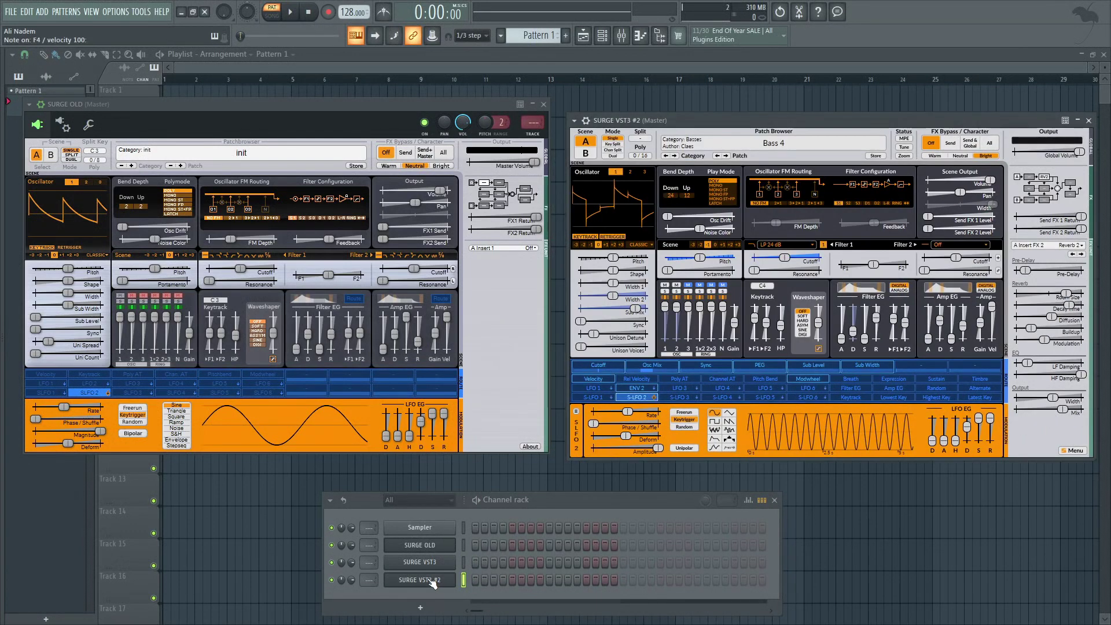
left_click(433, 581)
left_click(433, 581)
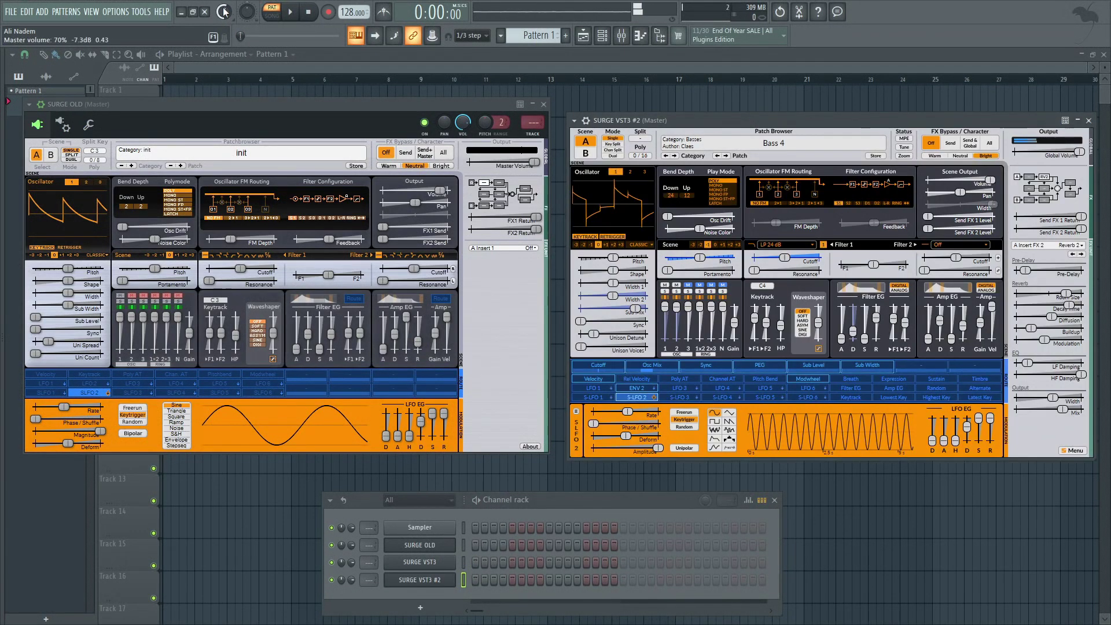
left_click(436, 580)
- Rename the clone to WOB LEAD and open its Surge editor
right_click(436, 580)
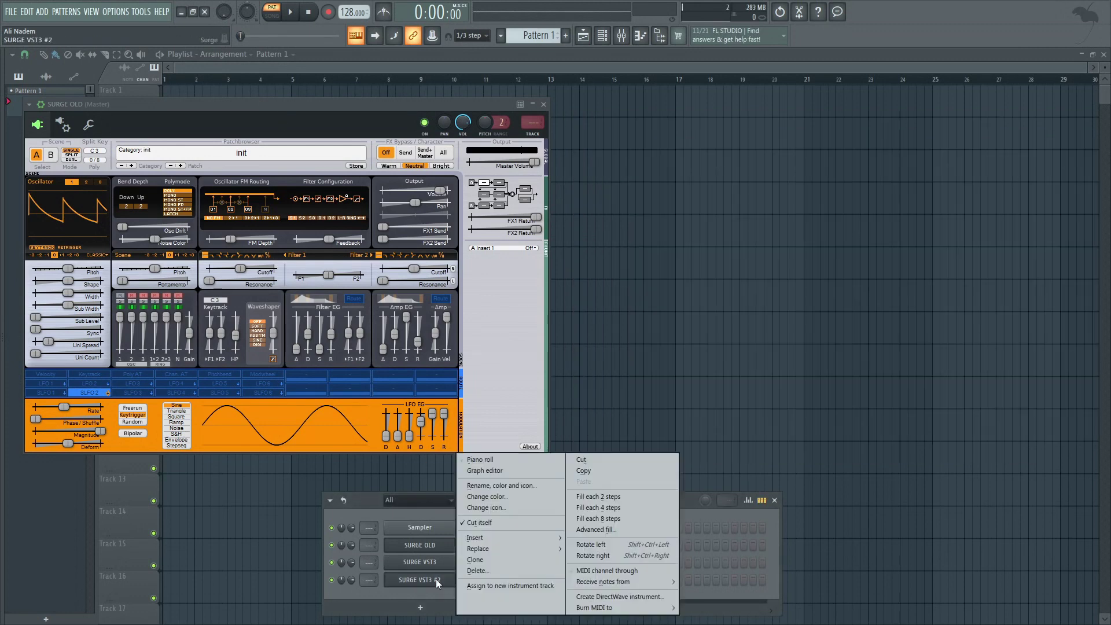
left_click(478, 483)
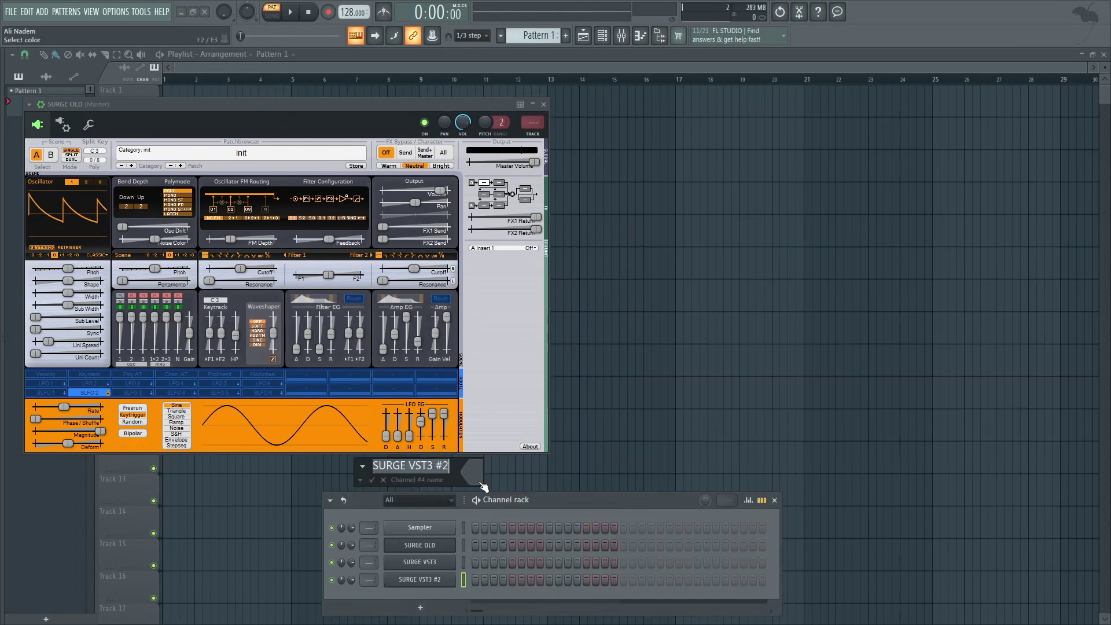
type("WOB L")
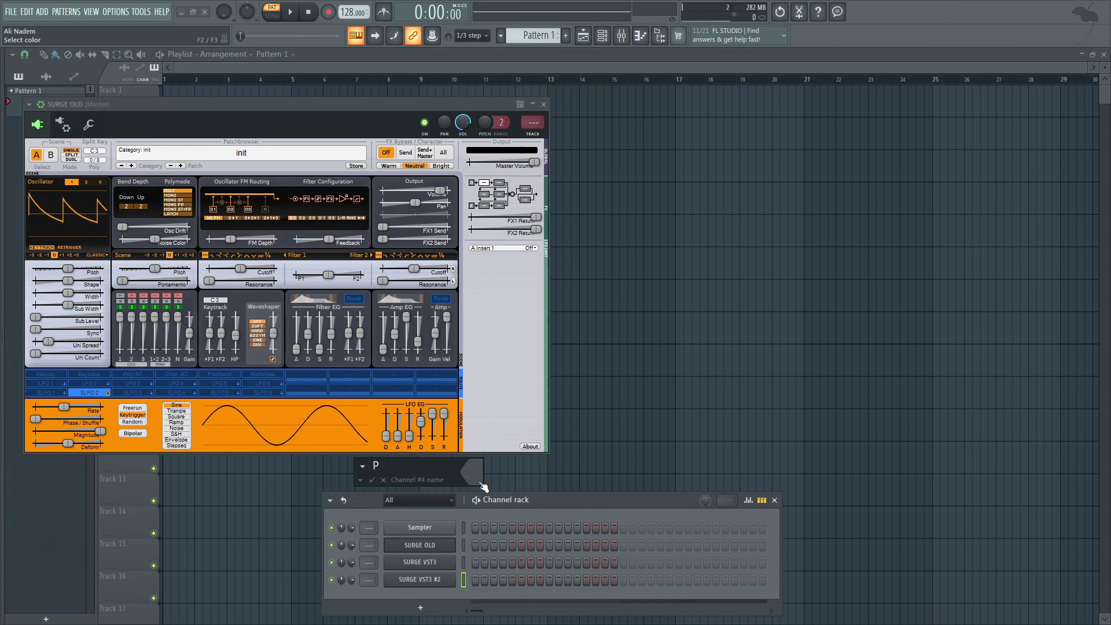
type("EAD")
key("Return")
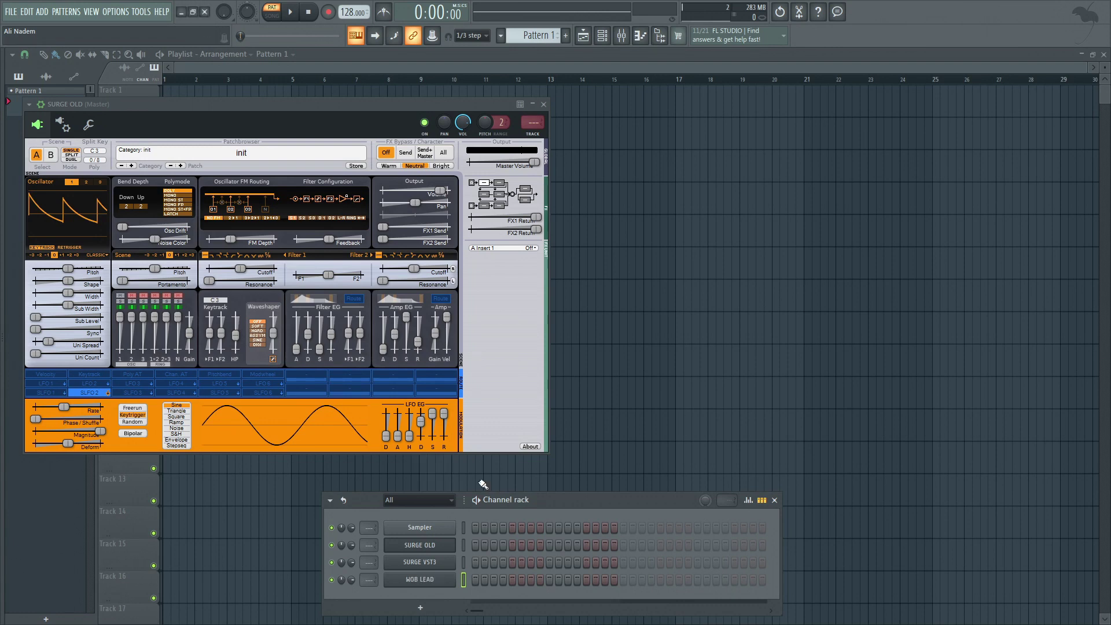
left_click(442, 581)
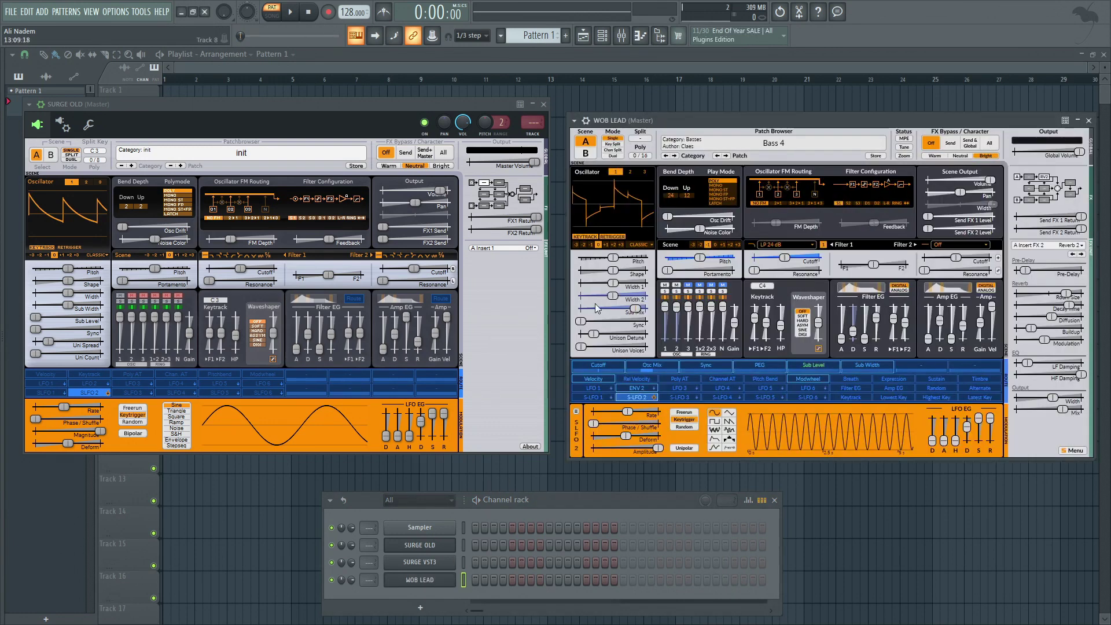
left_click_drag(597, 120, 581, 105)
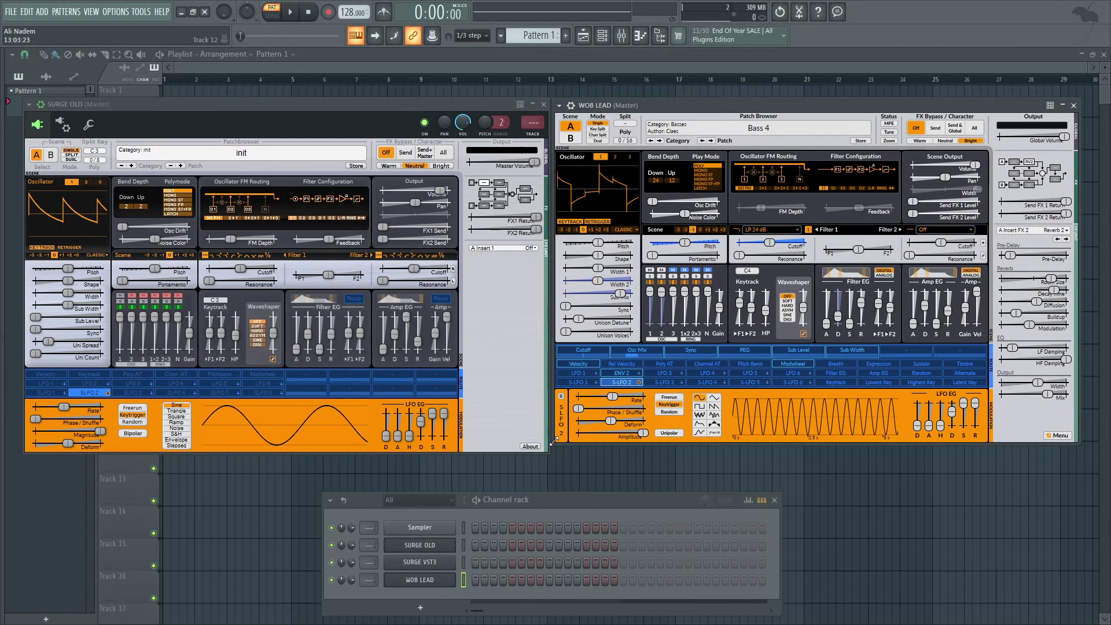
- Check WOB LEAD's plugin settings, then mute the 2x3 ring modulation in the oscillator mixer
left_click(571, 105)
left_click(592, 125)
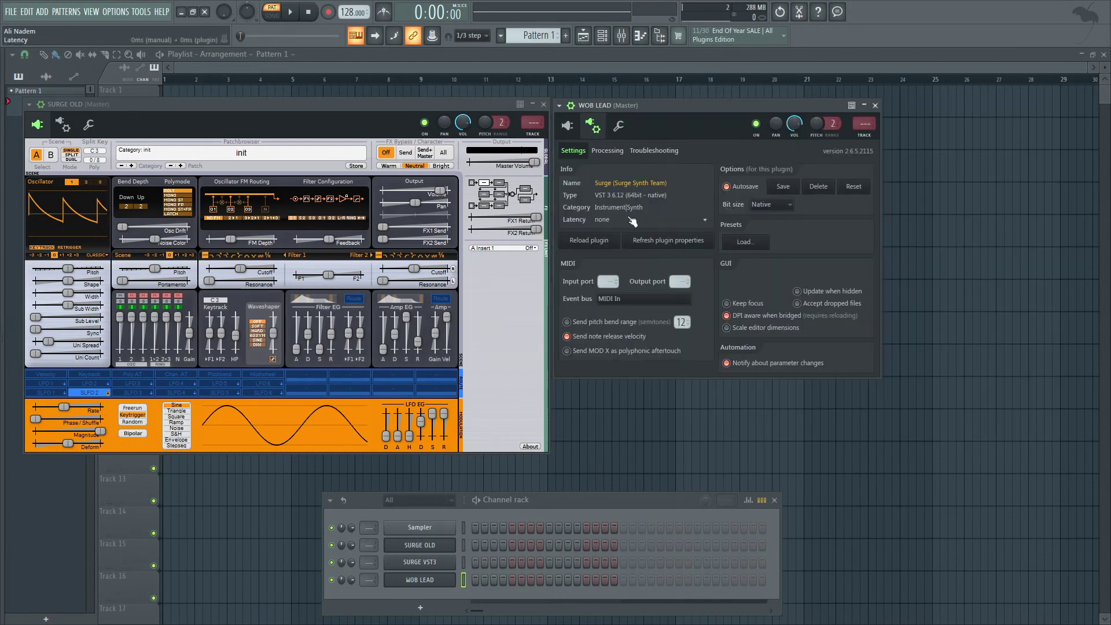
left_click(567, 125)
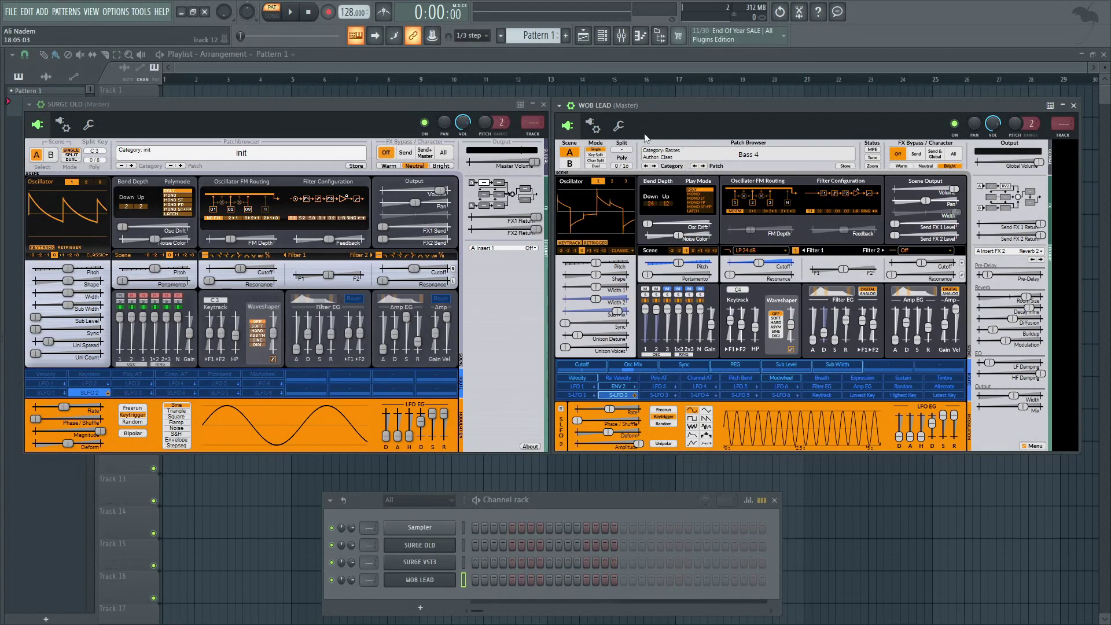
left_click(689, 288)
- On SURGE VST3, step through the factory bass patches, past Dist Bass 1, until Distorted MW loads
left_click(431, 563)
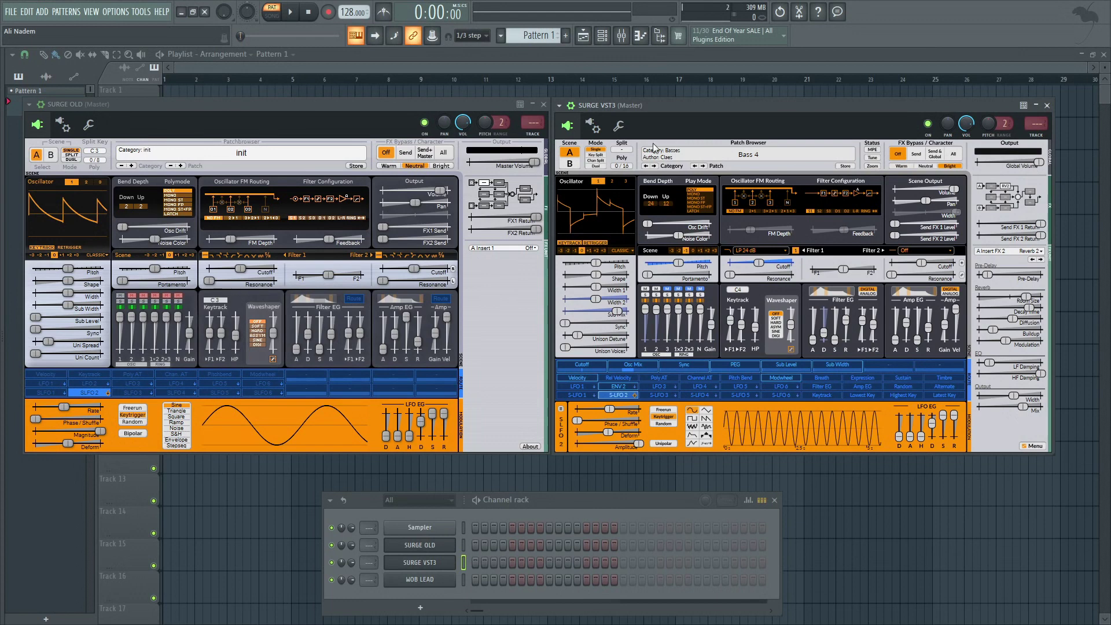
left_click(704, 165)
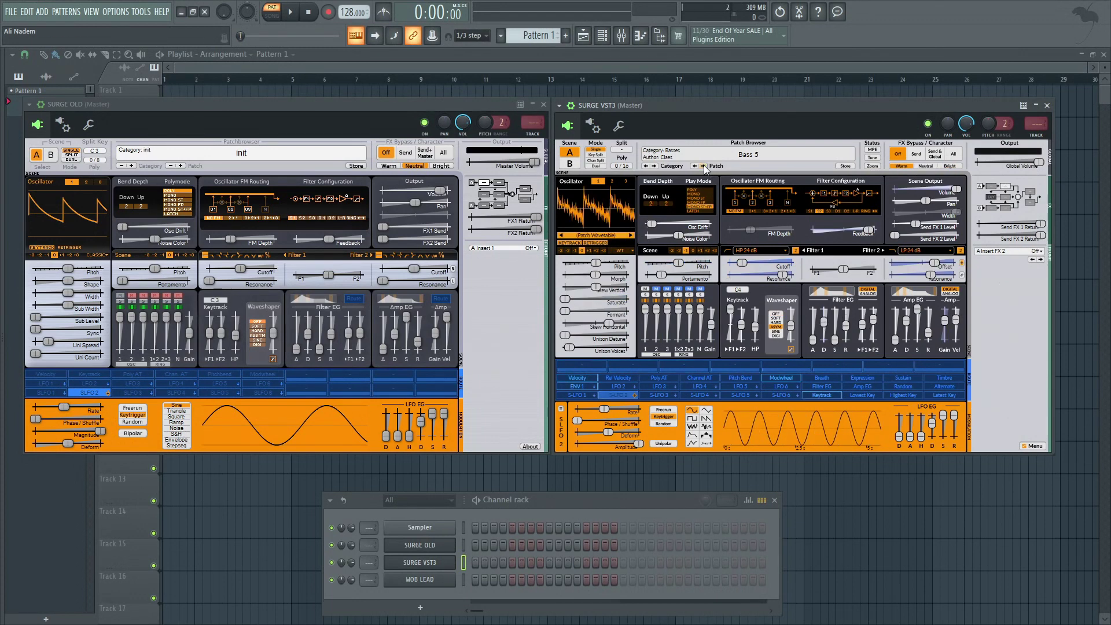
left_click(704, 165)
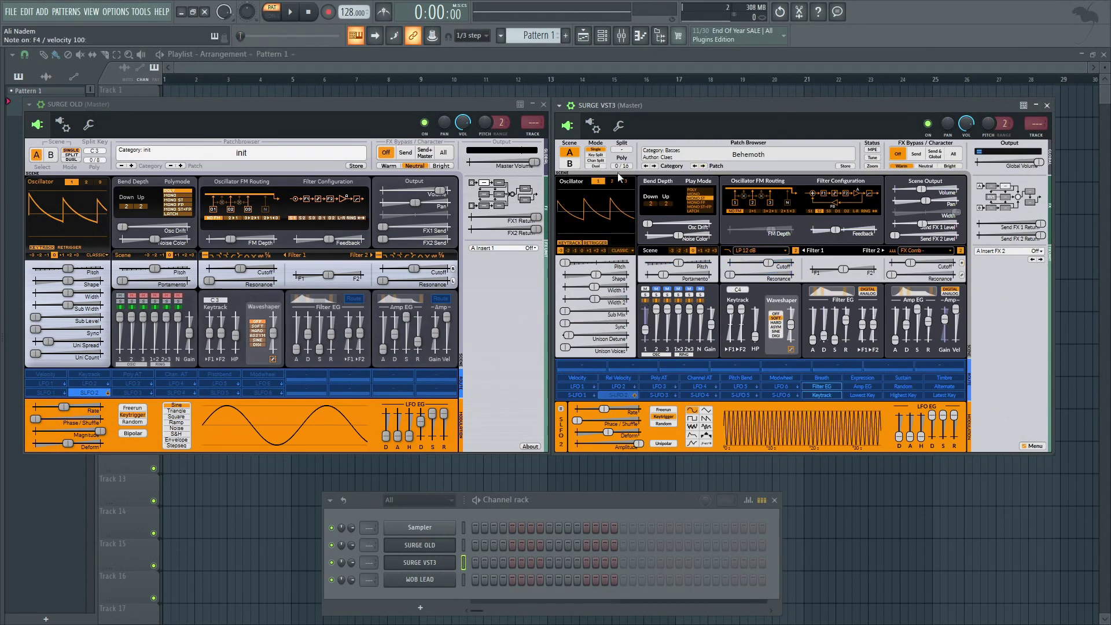
left_click(701, 166)
left_click(704, 165)
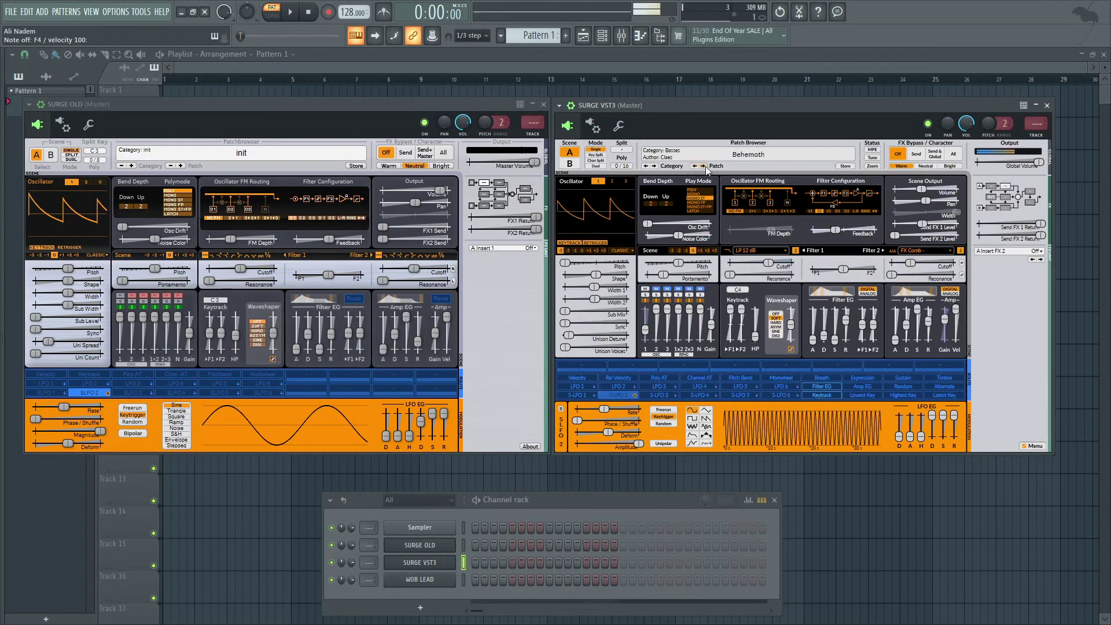
left_click(705, 165)
left_click(704, 166)
left_click(705, 166)
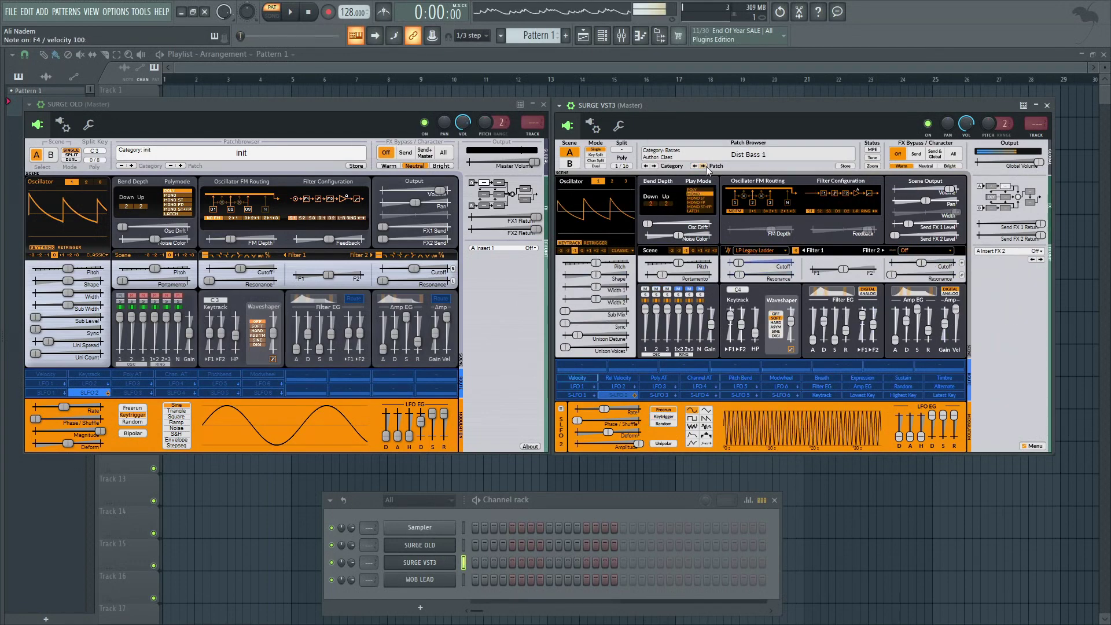
left_click(705, 165)
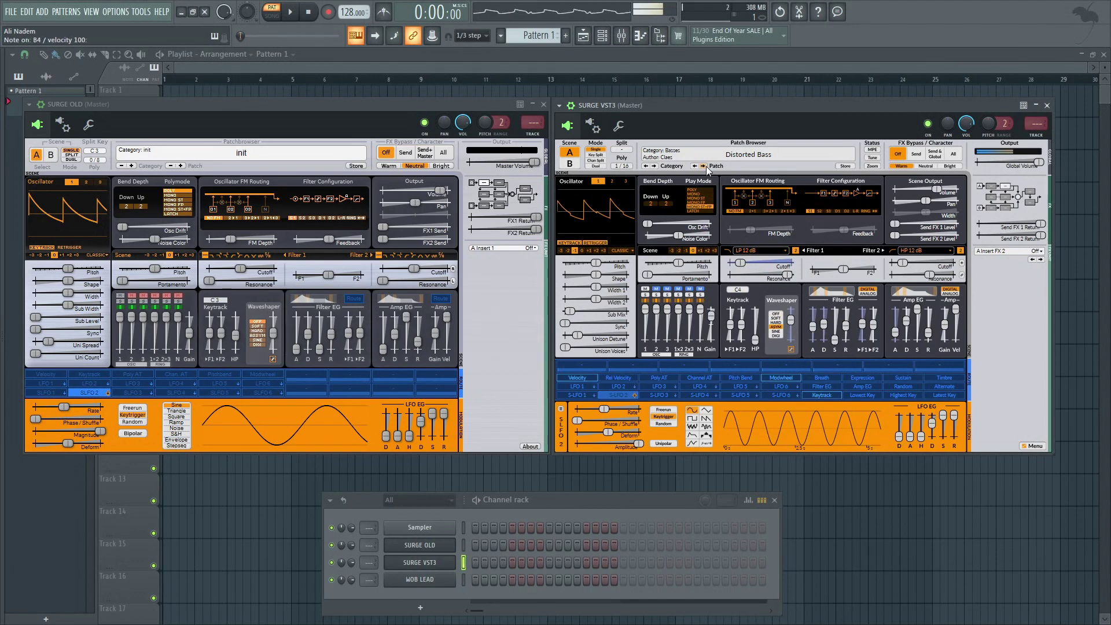
left_click(705, 165)
left_click(705, 166)
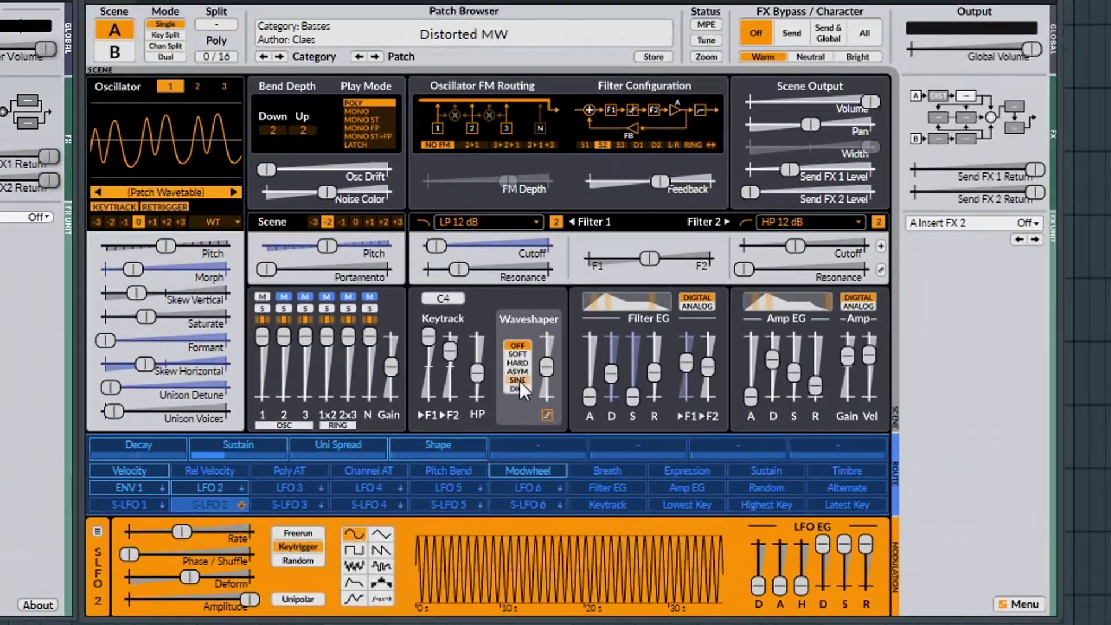
- Switch the waveshaper to ASYM mode and lower its drive to about 0.54 dB
left_click(519, 350)
left_click_drag(544, 362, 544, 340)
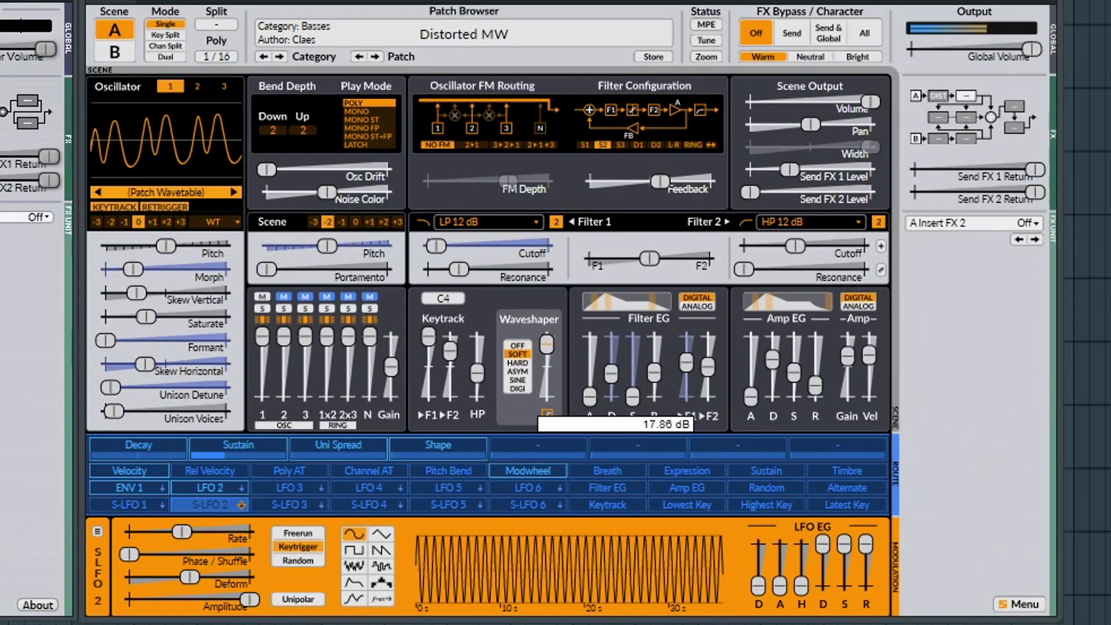
scroll(526, 376, "down", 1)
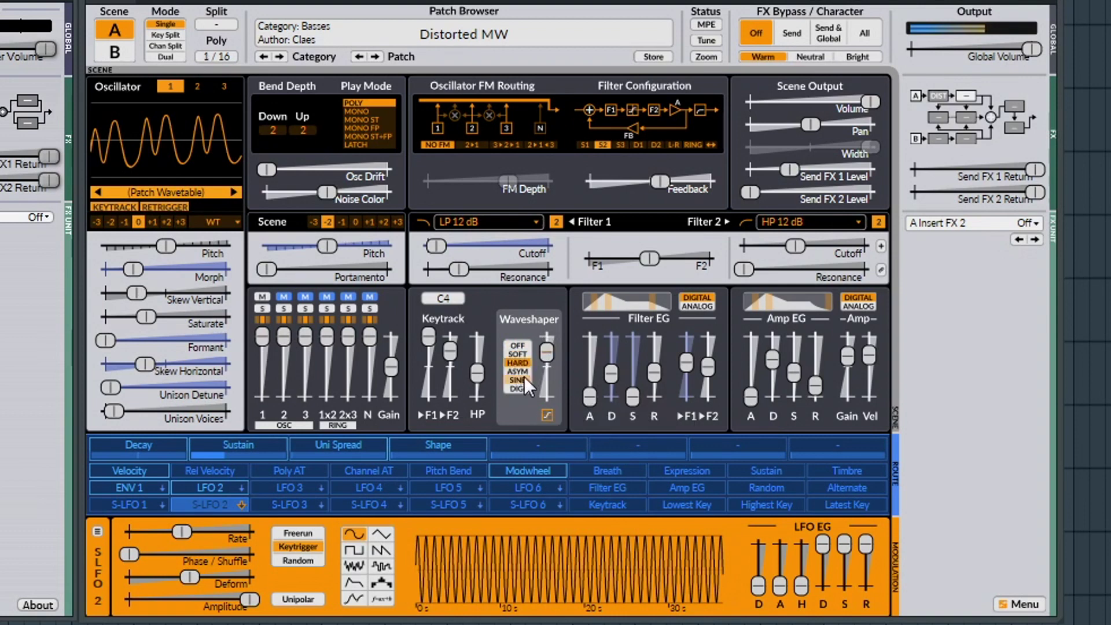
left_click(525, 368)
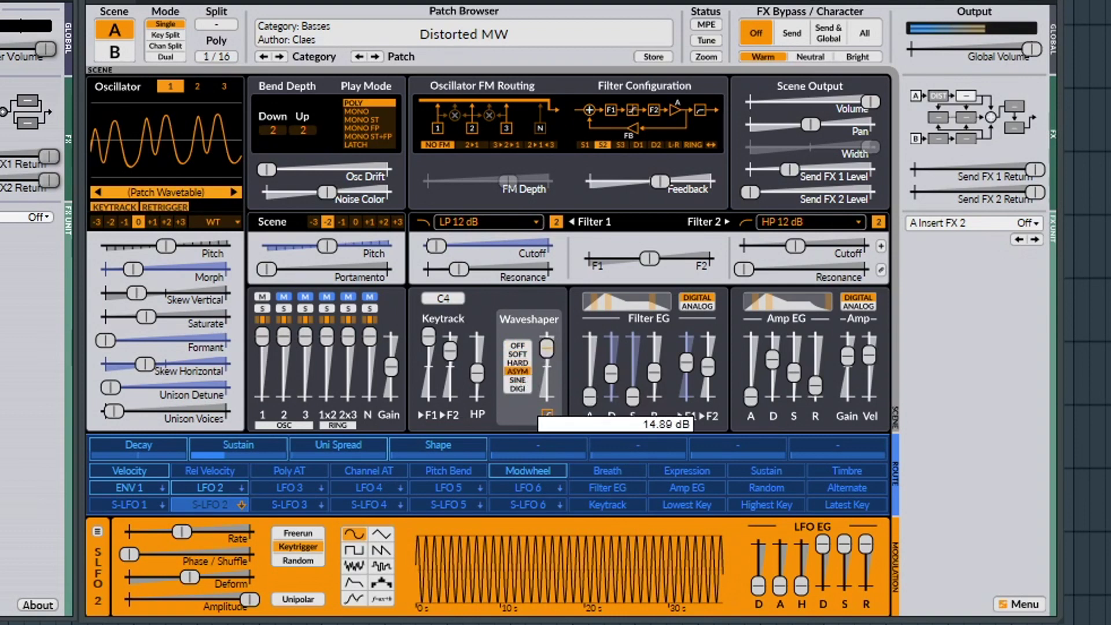
left_click_drag(546, 348, 549, 360)
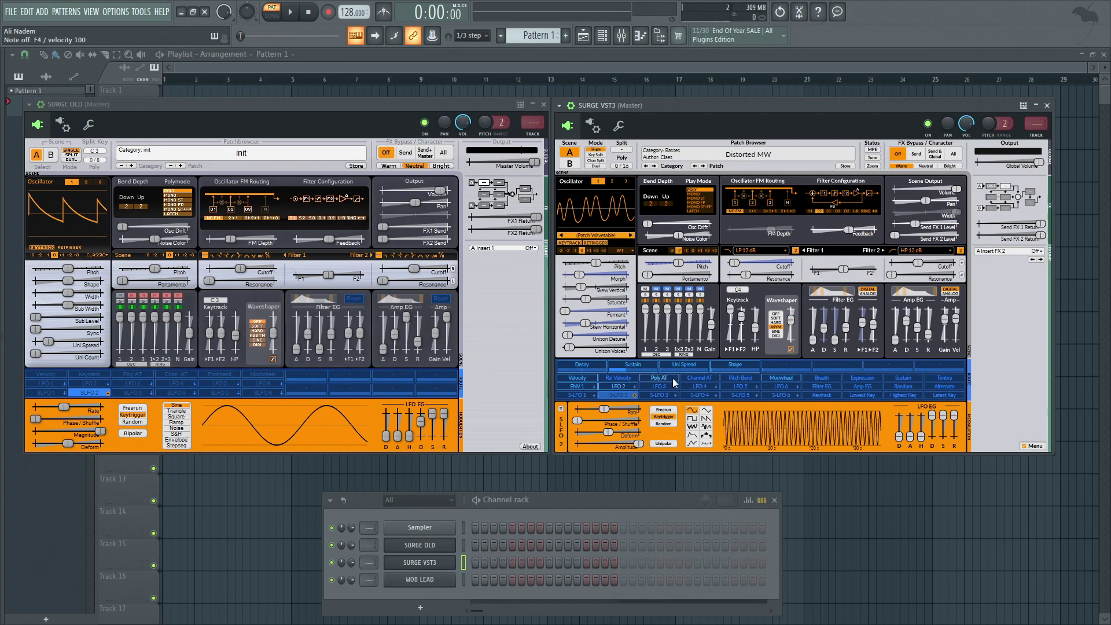
- Make Filter 1 a 24 dB lowpass, raise resonance to about 61%, and shorten the amp release
right_click(778, 251)
mouse_move(805, 291)
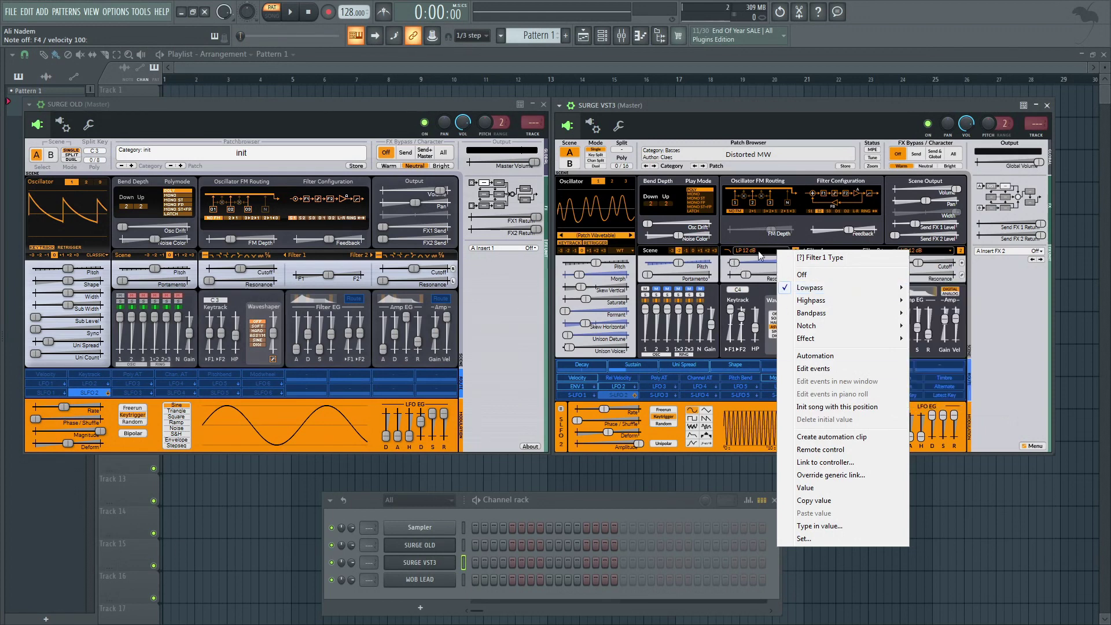
left_click(938, 300)
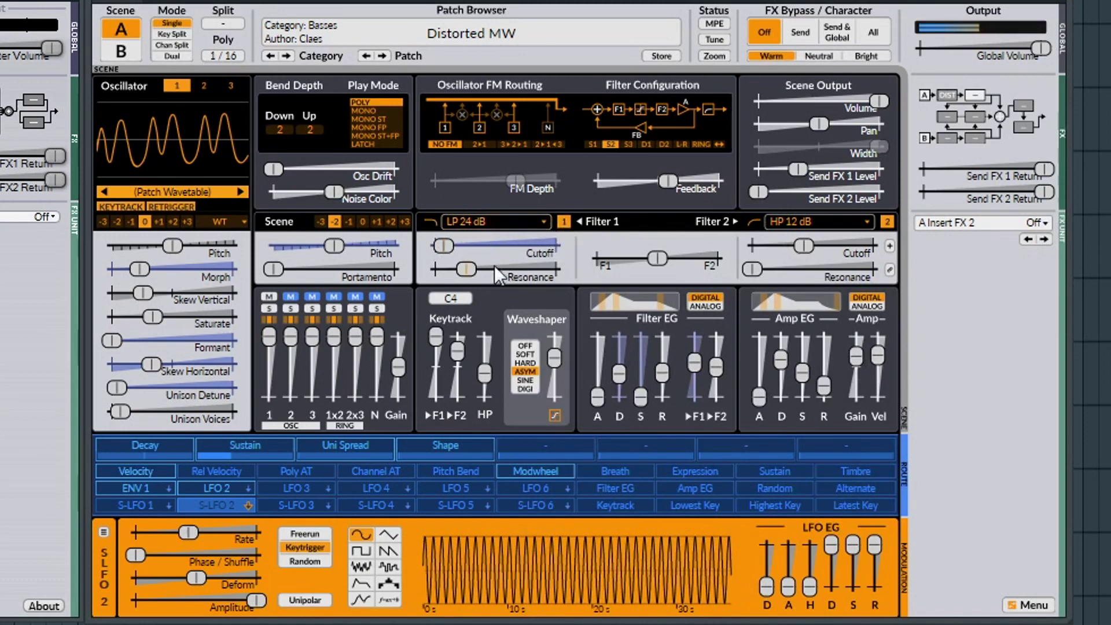
mouse_move(494, 265)
left_mouse_down()
mouse_move(546, 267)
mouse_move(482, 267)
mouse_move(451, 246)
mouse_move(494, 248)
left_mouse_up()
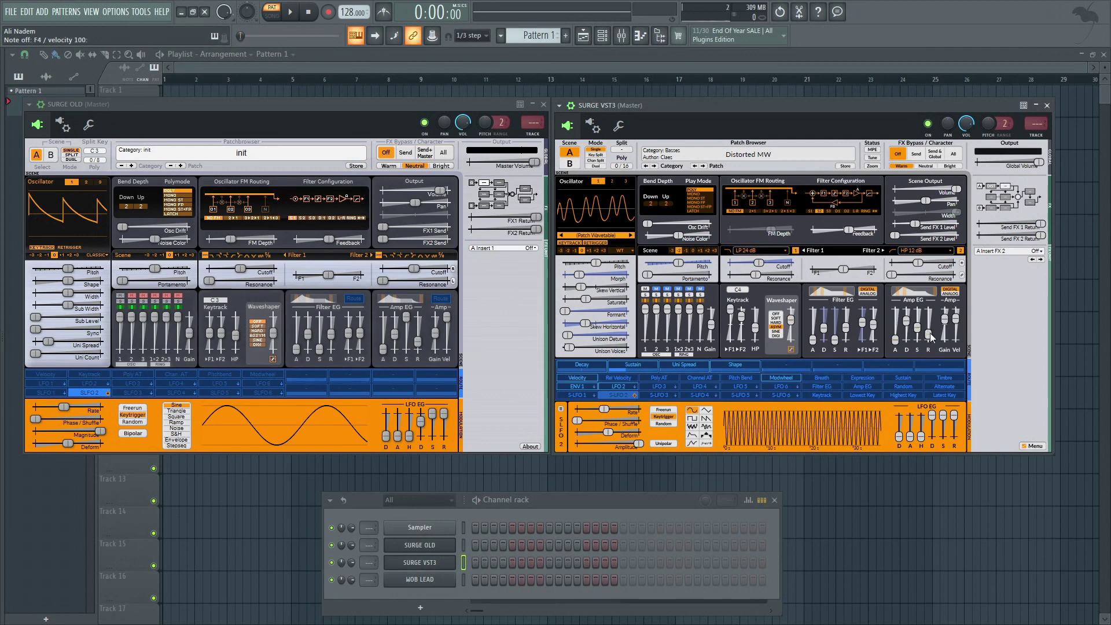
left_click_drag(929, 335, 928, 323)
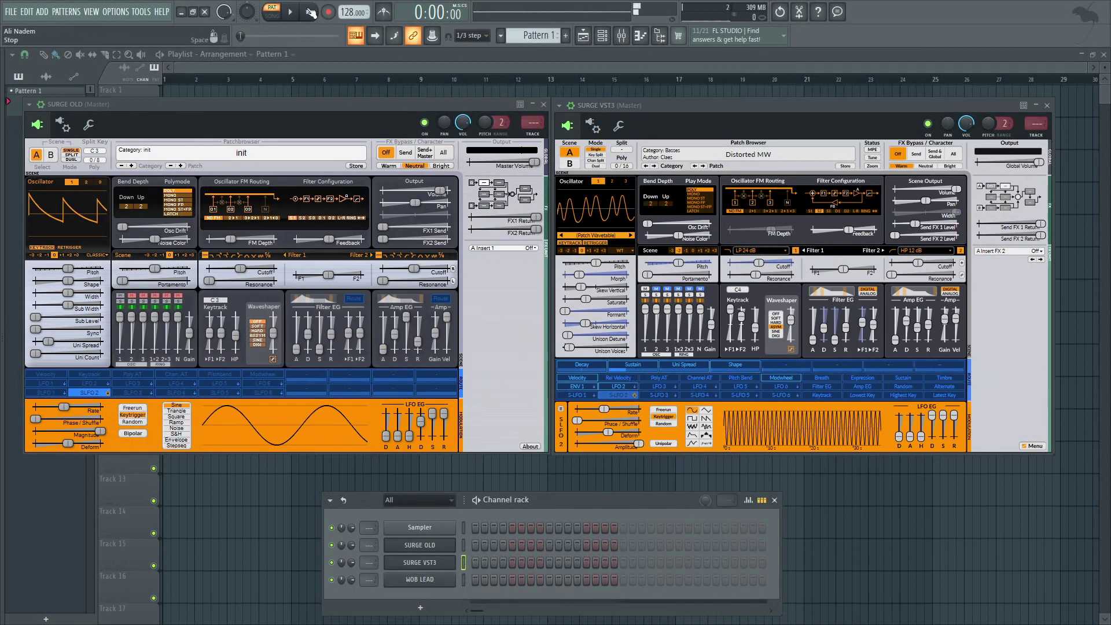
- Reset the master volume to 100%
left_click_drag(225, 10, 227, 11)
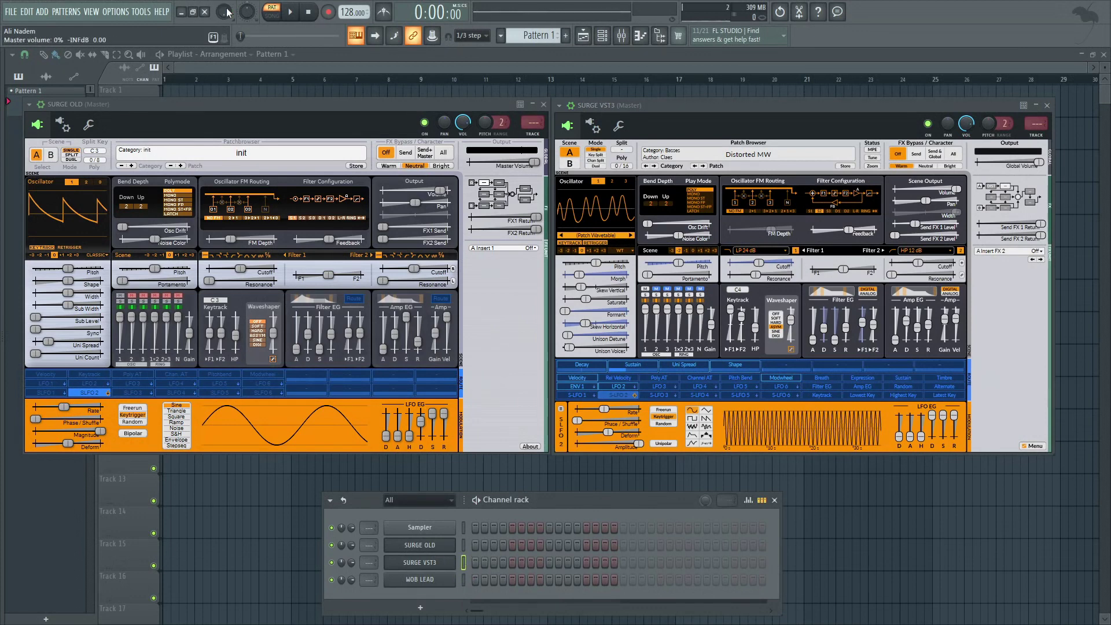
right_click(226, 13)
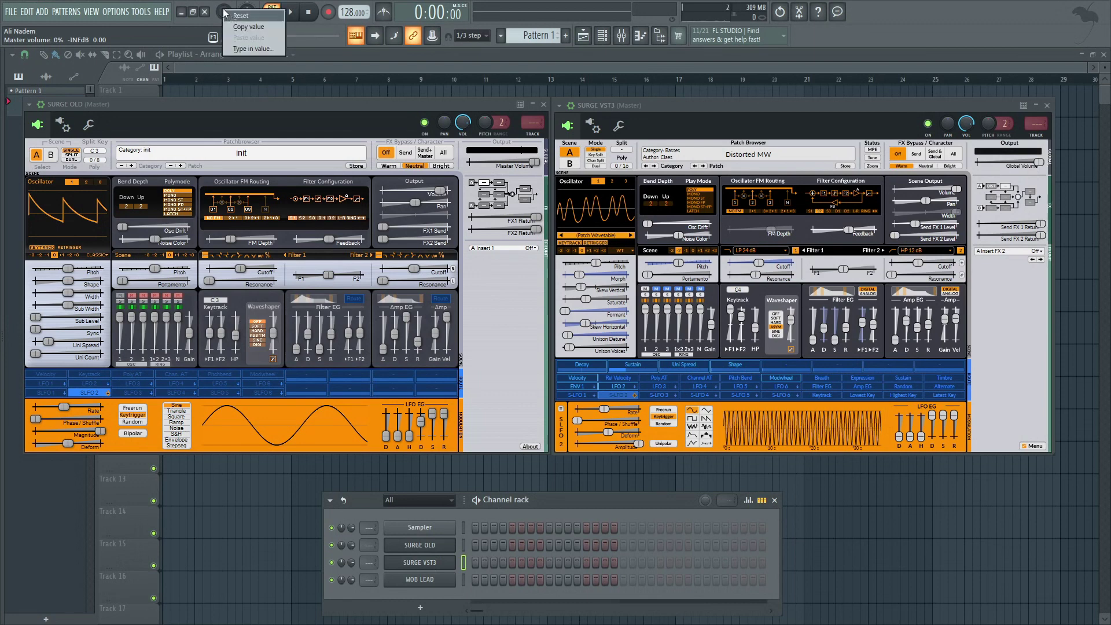
left_click(239, 16)
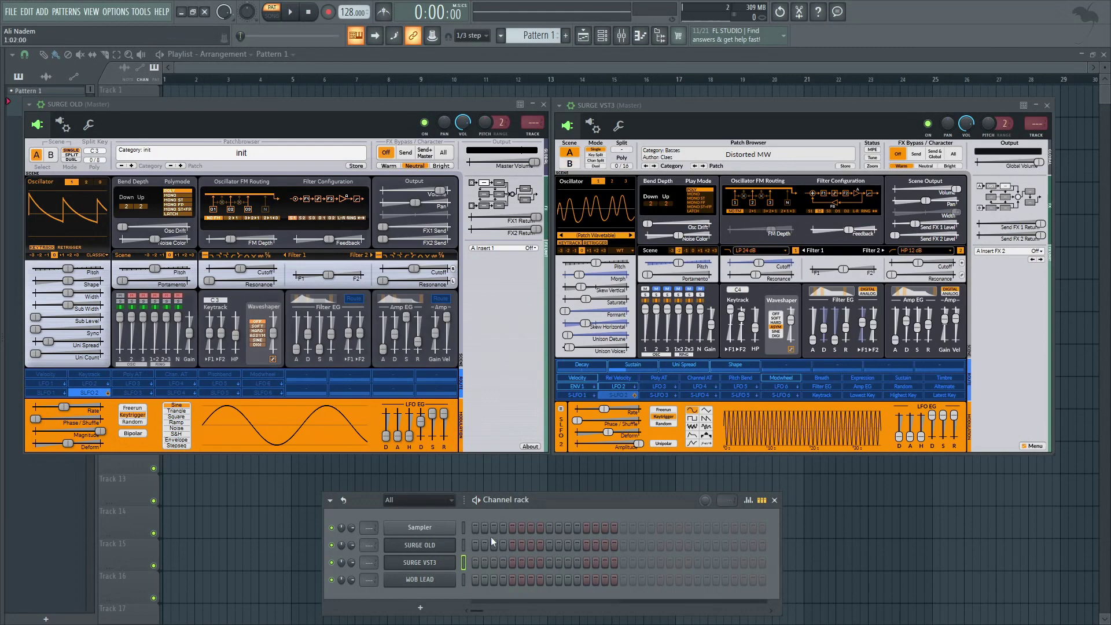
- Clone SURGE VST3 and name the copy GOBLIN GUITAR
right_click(428, 562)
left_click(487, 560)
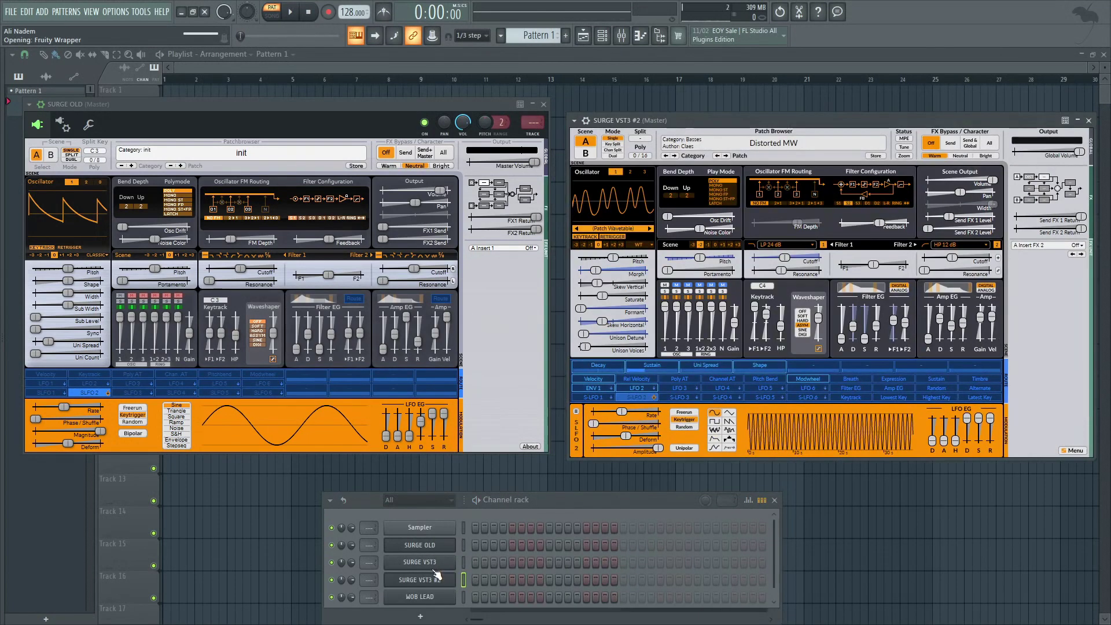
right_click(437, 575)
left_click(499, 489)
type("g")
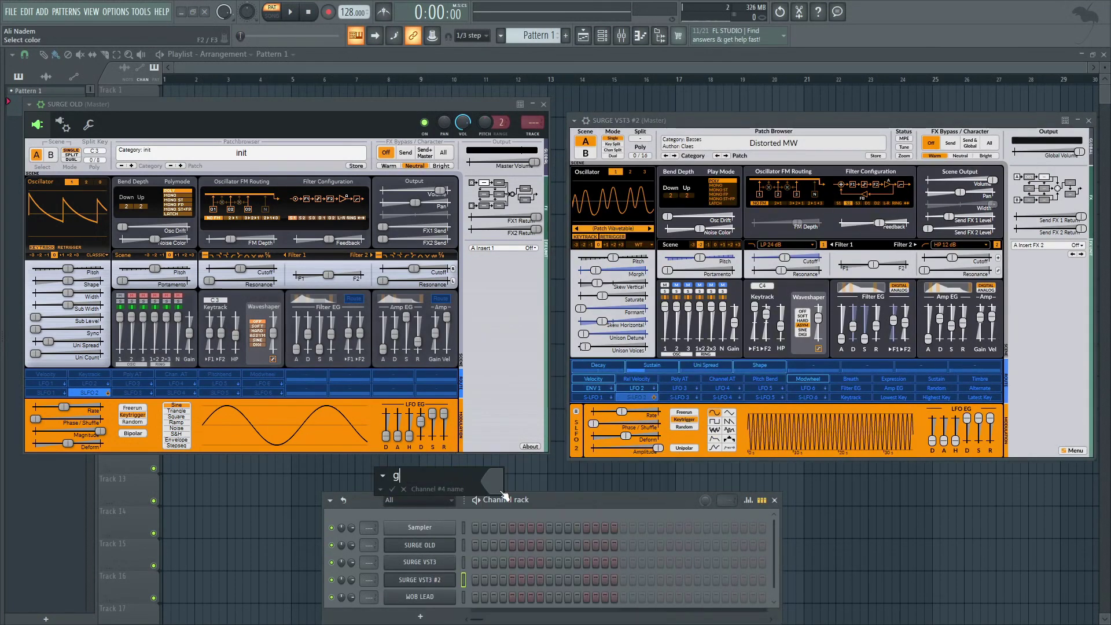
type("oblin")
key("ctrl+a")
type("GOBLIN GUITAR")
key("Return")
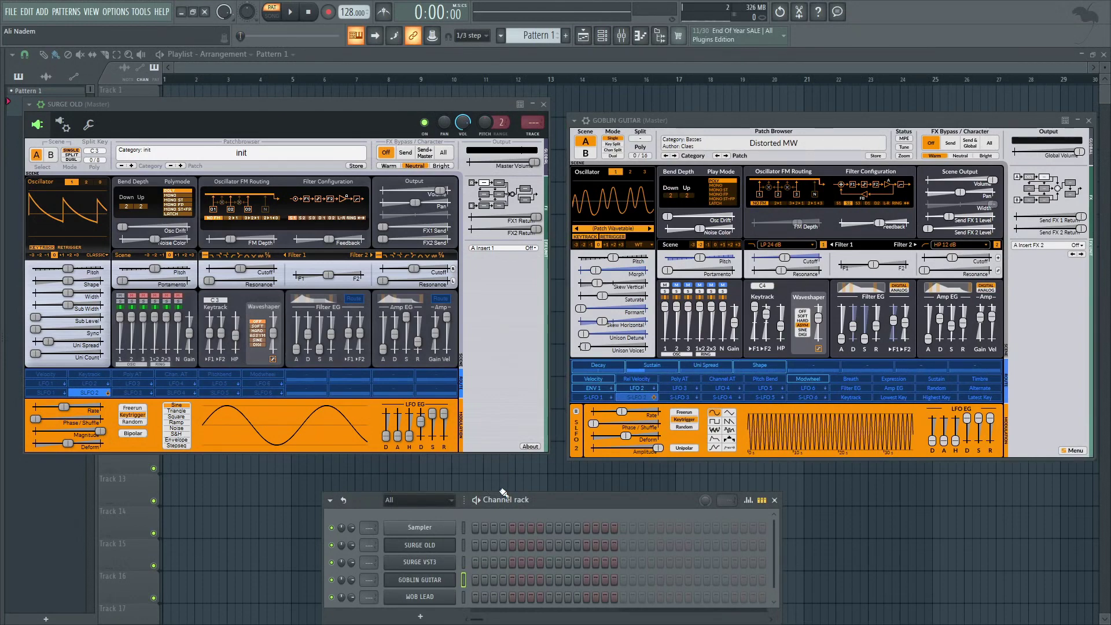
left_click(408, 564)
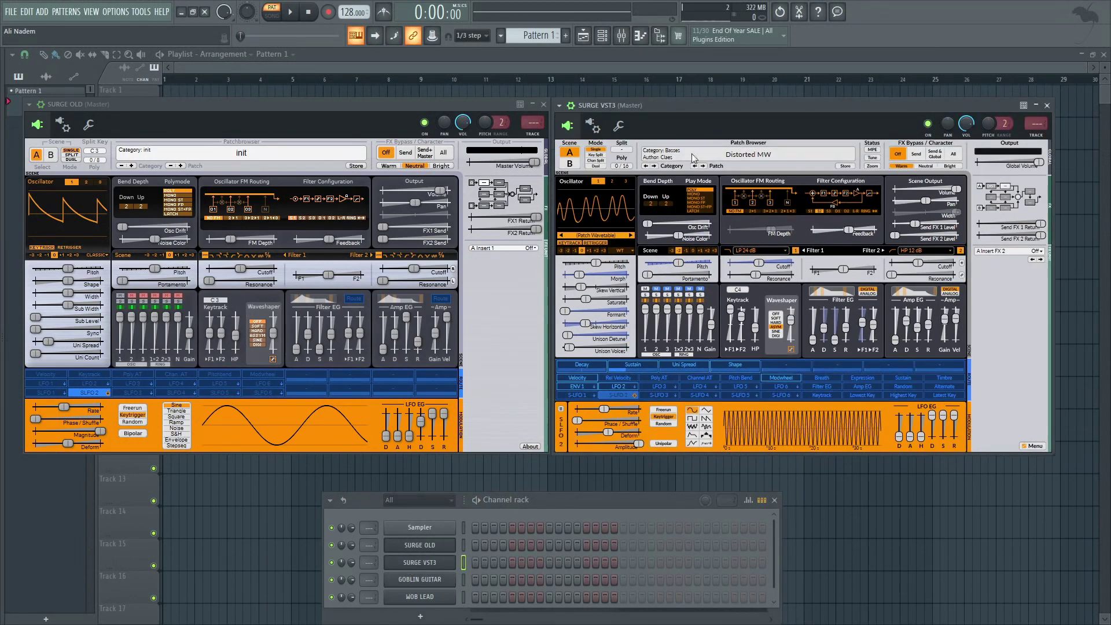
- Return to the Basses category and audition a few of its patches
left_click(654, 166)
left_click(654, 166)
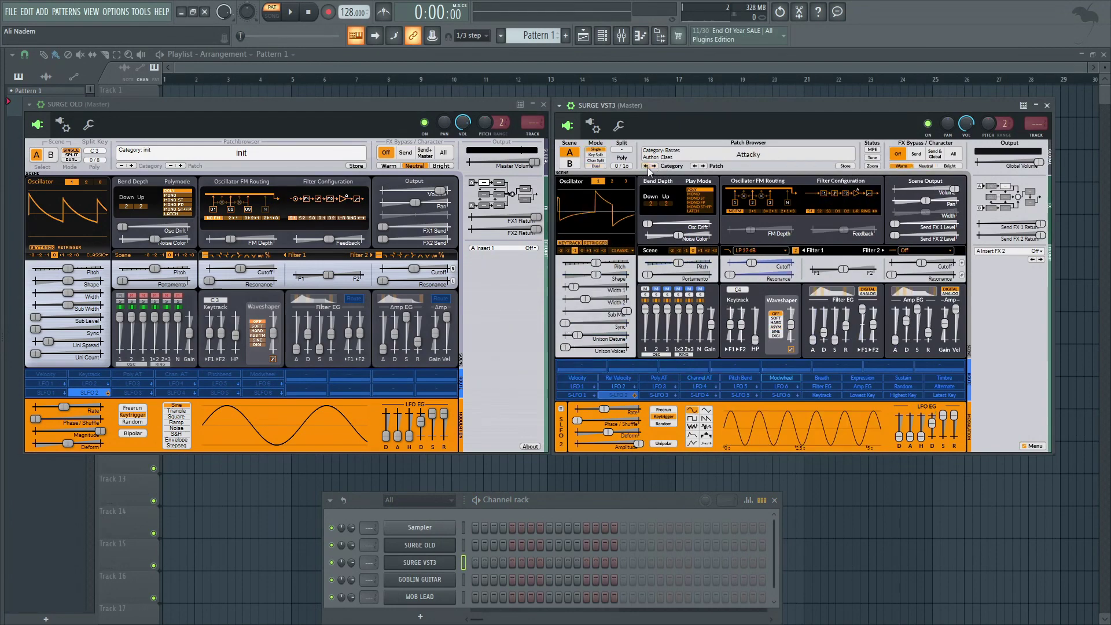
left_click(703, 166)
left_click(703, 166)
left_click(703, 166)
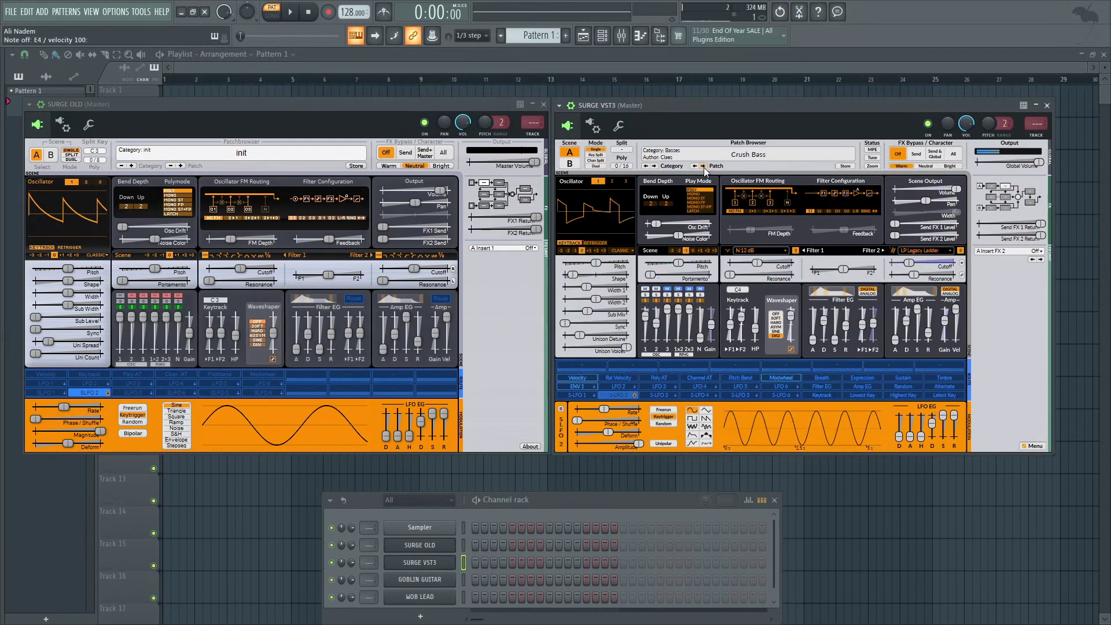
left_click(703, 166)
- Load the µcomputer lead from the patch list, then step ahead through Acidofil to Agroculture
left_click(754, 168)
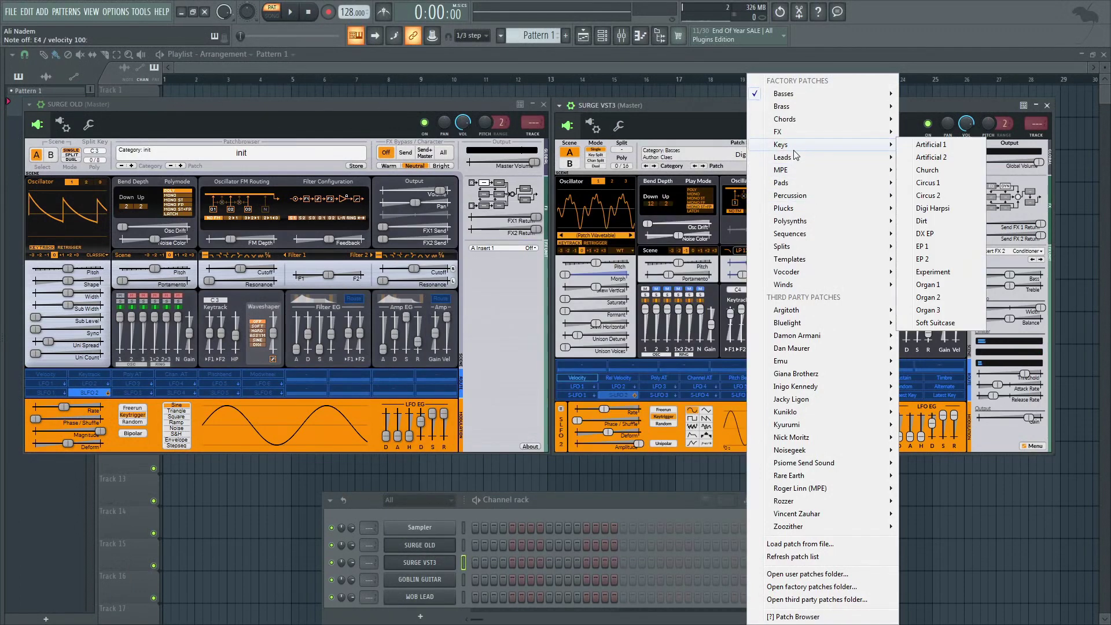
mouse_move(792, 157)
left_click(320, 156)
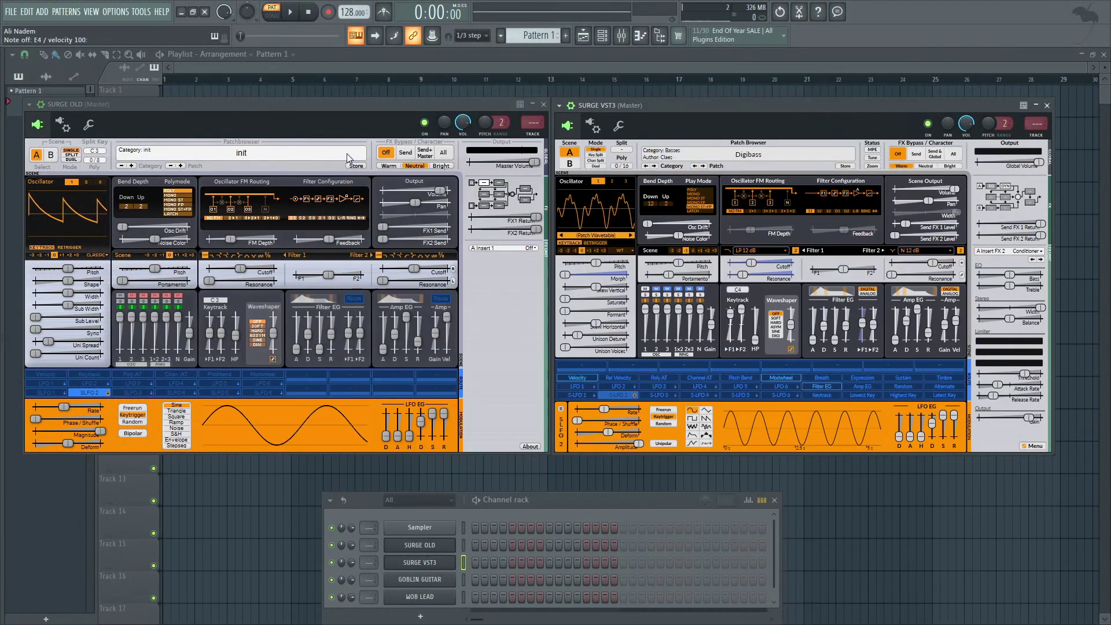
left_click(703, 166)
left_click(703, 166)
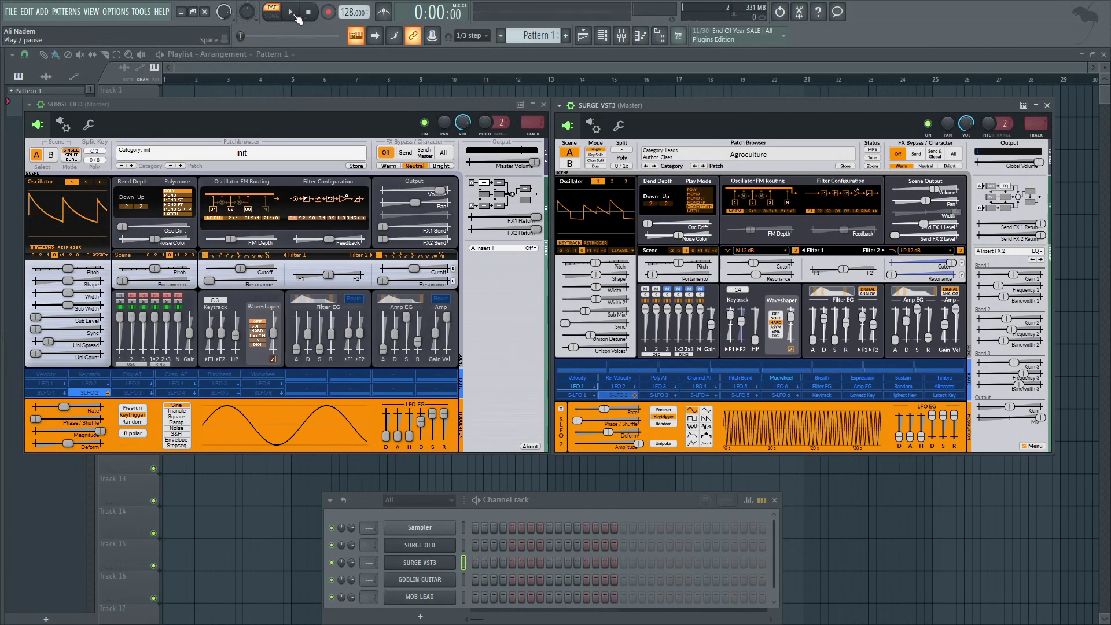
- Clone SURGE VST3, rename the copy AGROCULTURE, and adjust the rack and editor windows
right_click(427, 564)
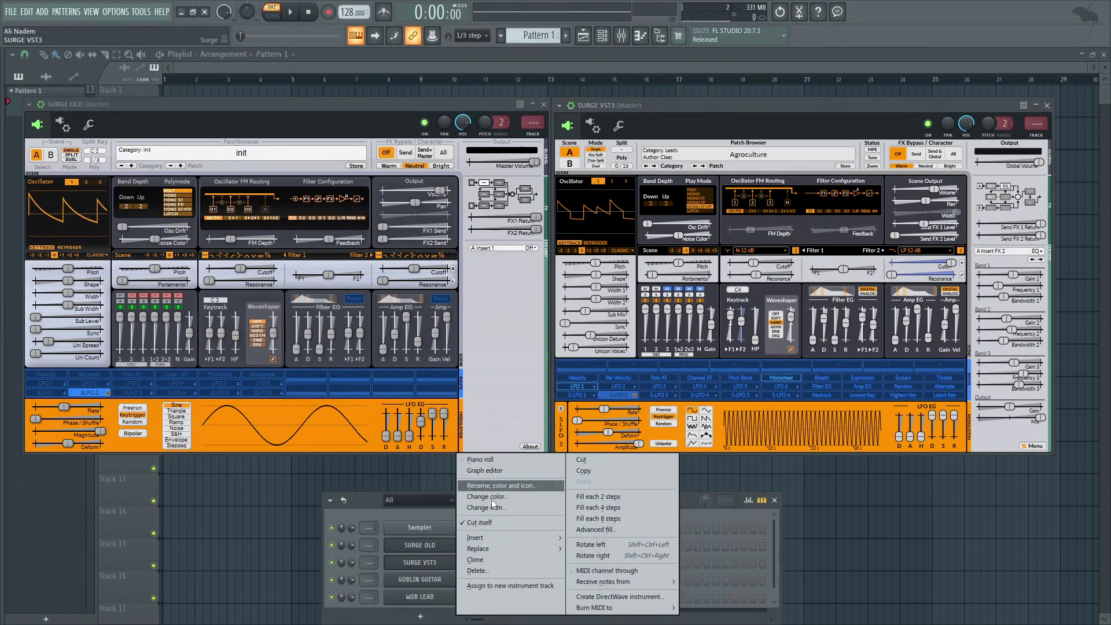
left_click(487, 559)
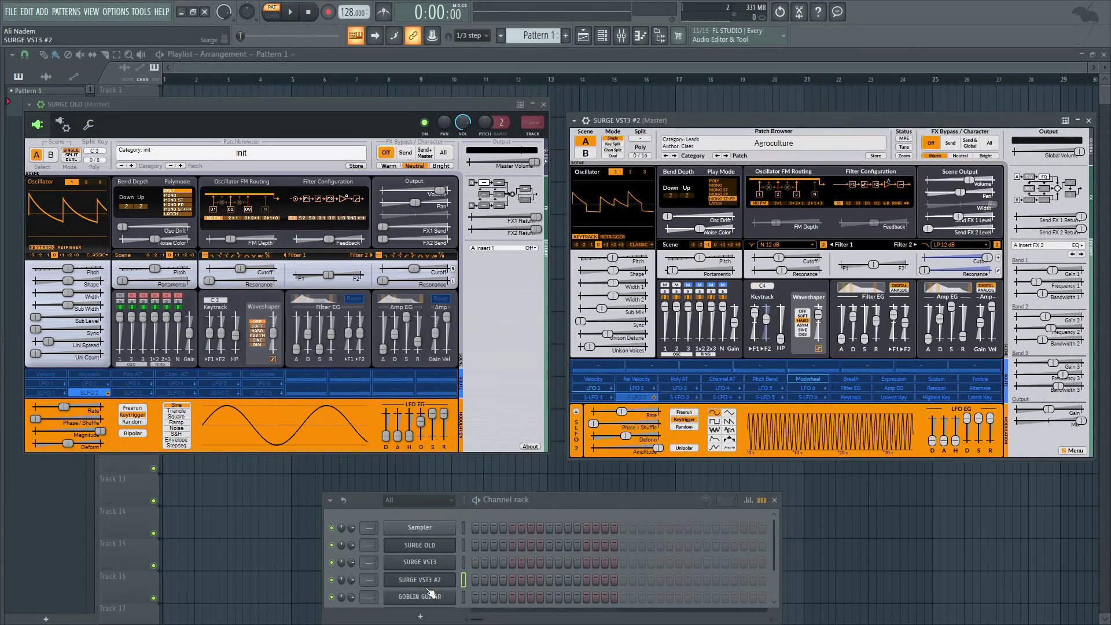
right_click(427, 583)
left_click(492, 483)
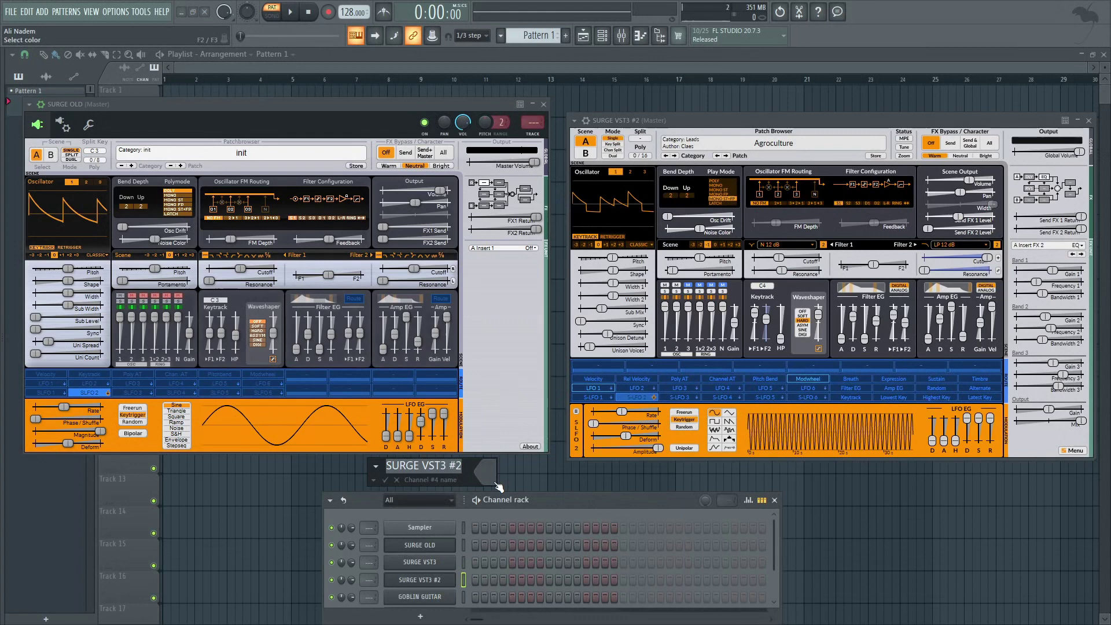
type("A")
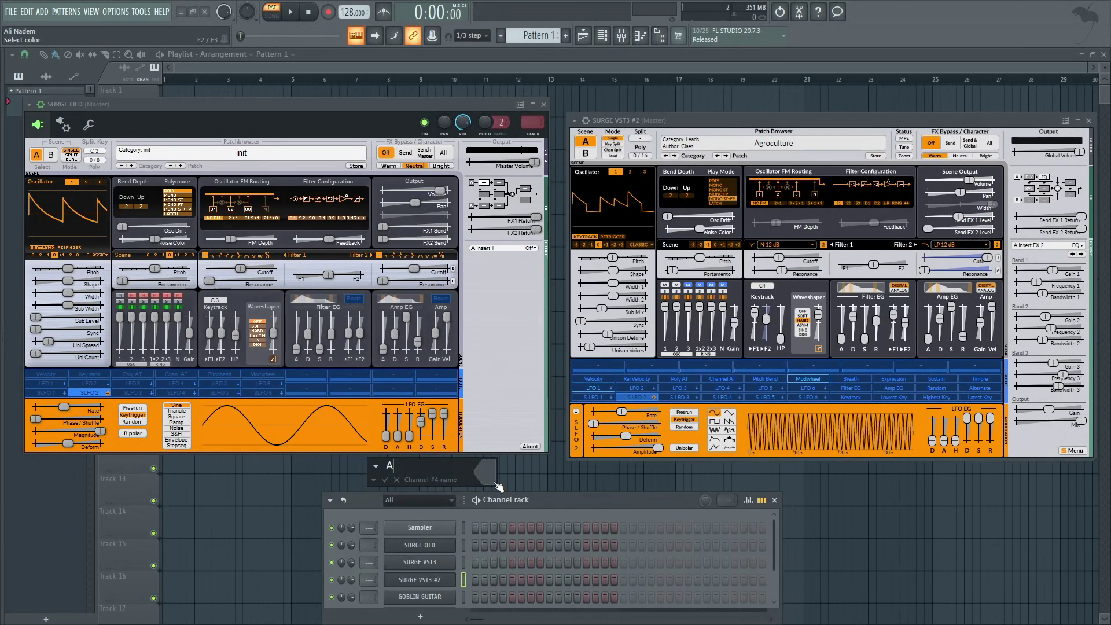
type("GROCULTURE")
key("Return")
mouse_move(564, 501)
left_mouse_down()
mouse_move(547, 473)
mouse_move(546, 510)
left_mouse_up()
left_click_drag(571, 458, 554, 453)
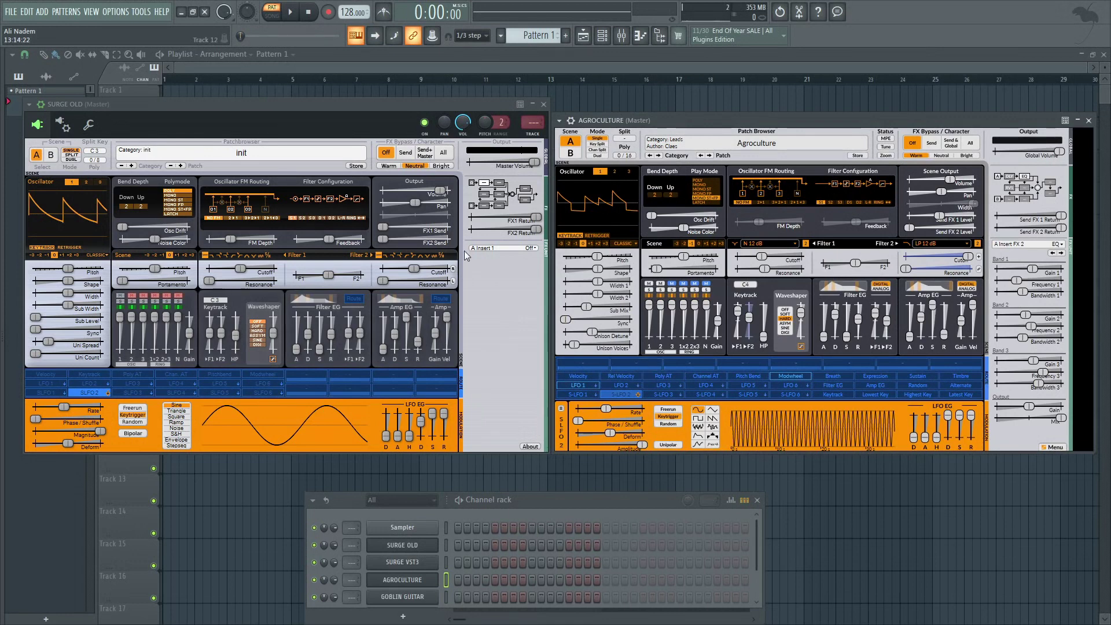
- Narrow the AGROCULTURE editor window and nudge it slightly upward
left_click_drag(1094, 167, 1070, 167)
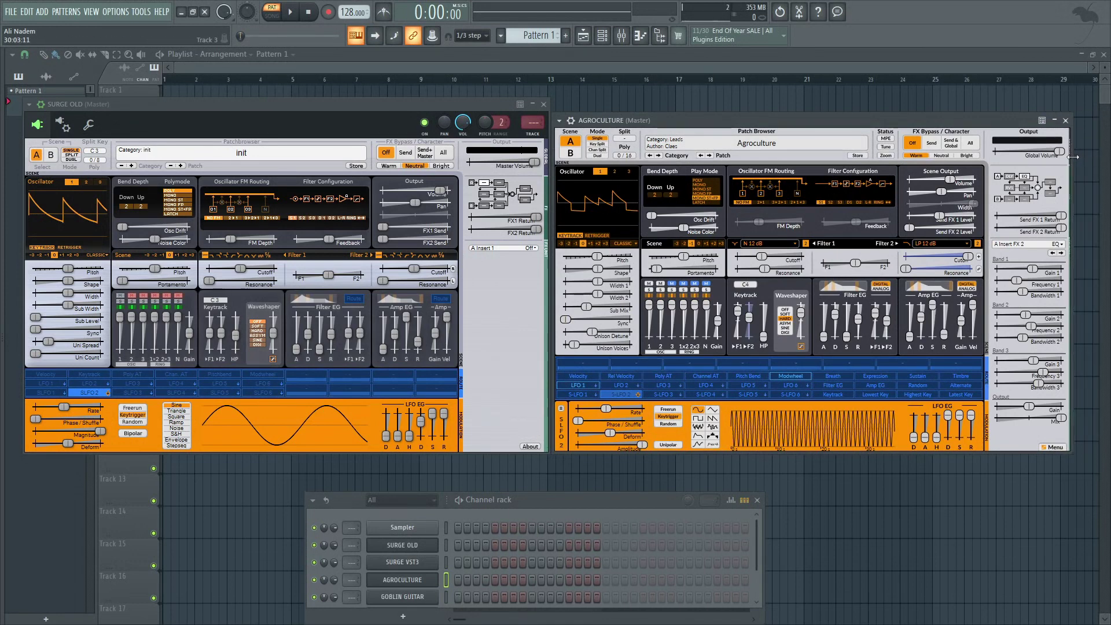
left_click_drag(867, 123, 854, 107)
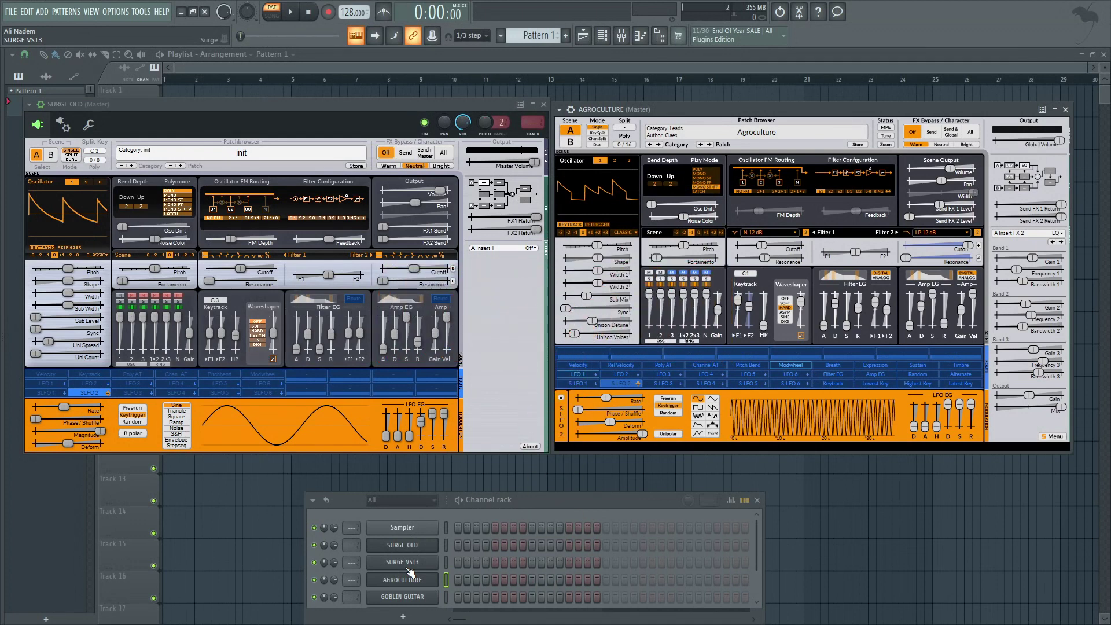
key("alt+Tab")
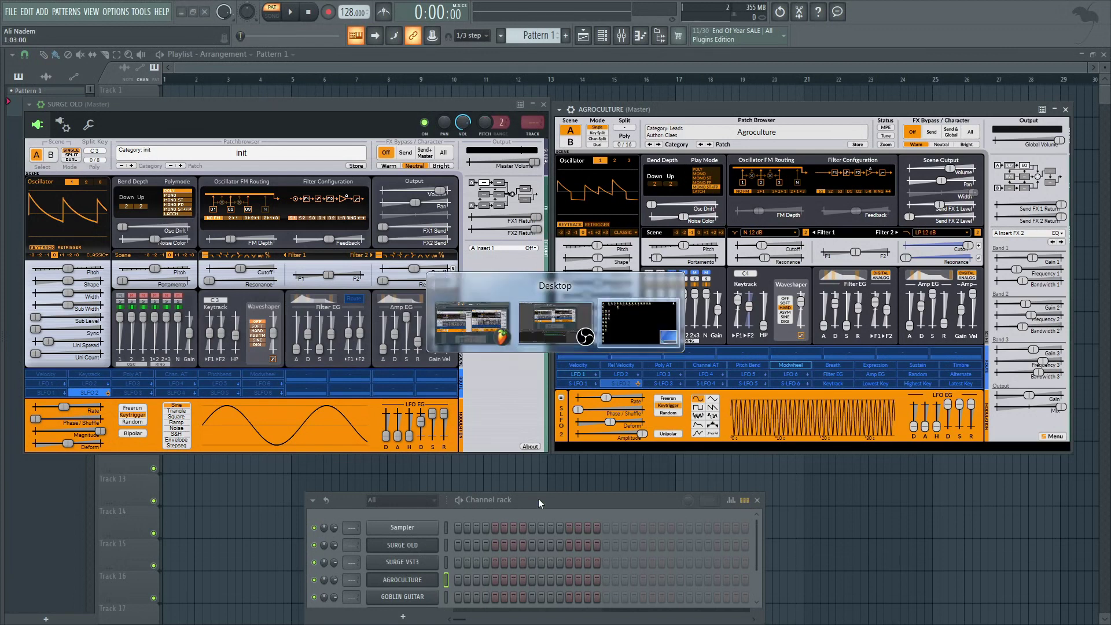